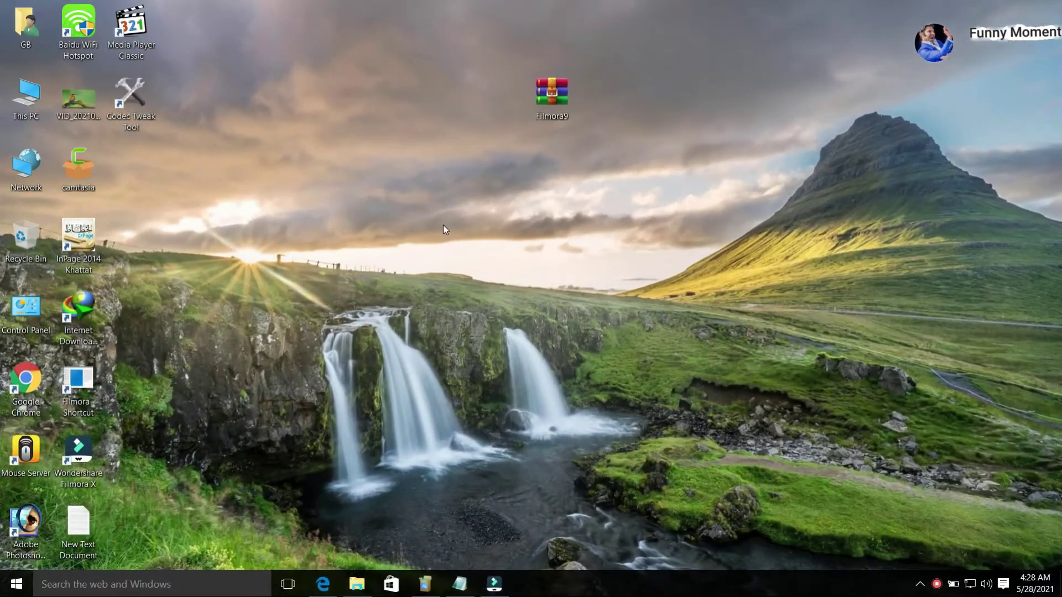
Refresh the desktop twice and bring the Filmora editor back, shifted left.
right_click(443, 224)
left_click(485, 266)
right_click(453, 247)
left_click(489, 293)
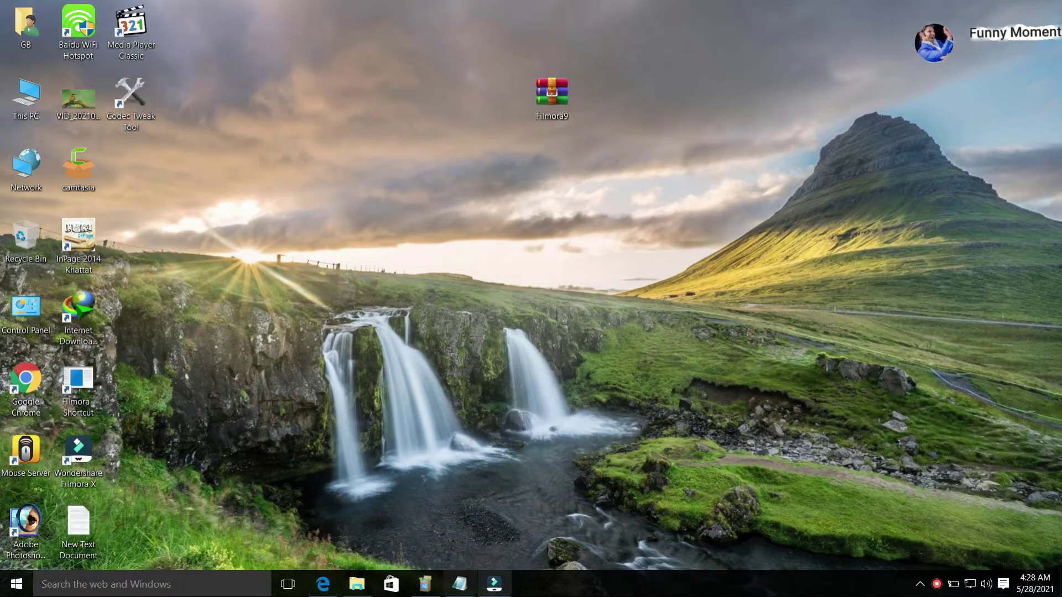
left_click(502, 589)
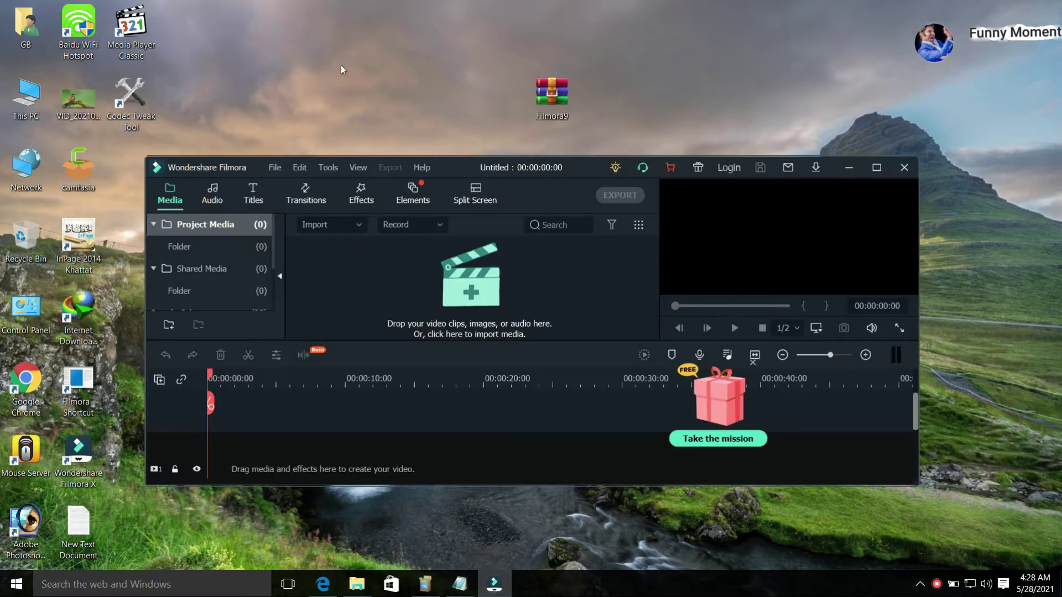
left_click_drag(485, 167, 409, 166)
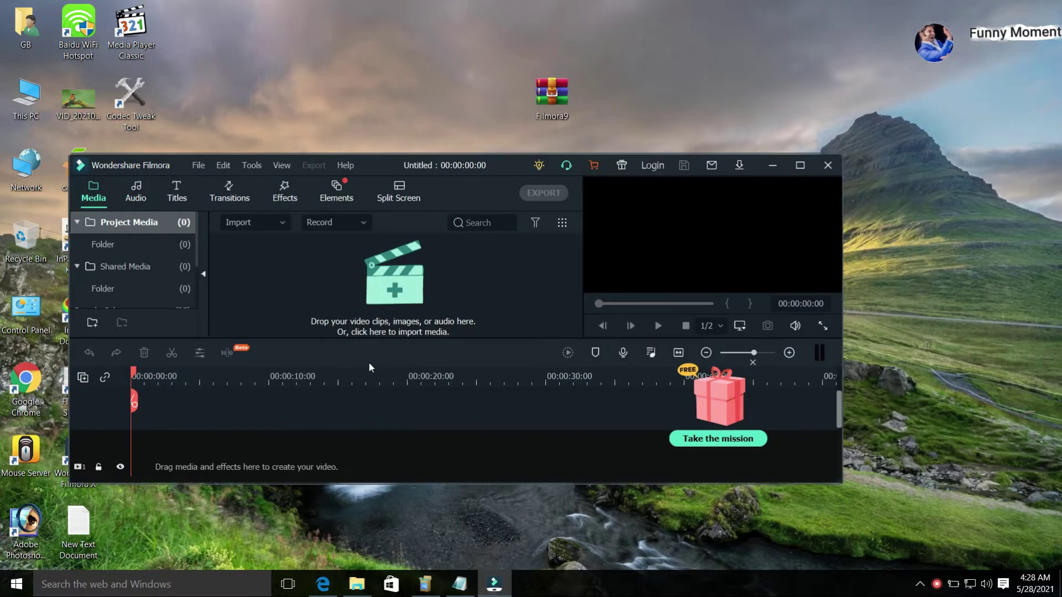
Import the bird video and place it on the timeline, keeping 1920 x 1080 25fps settings.
left_click_drag(78, 99, 346, 296)
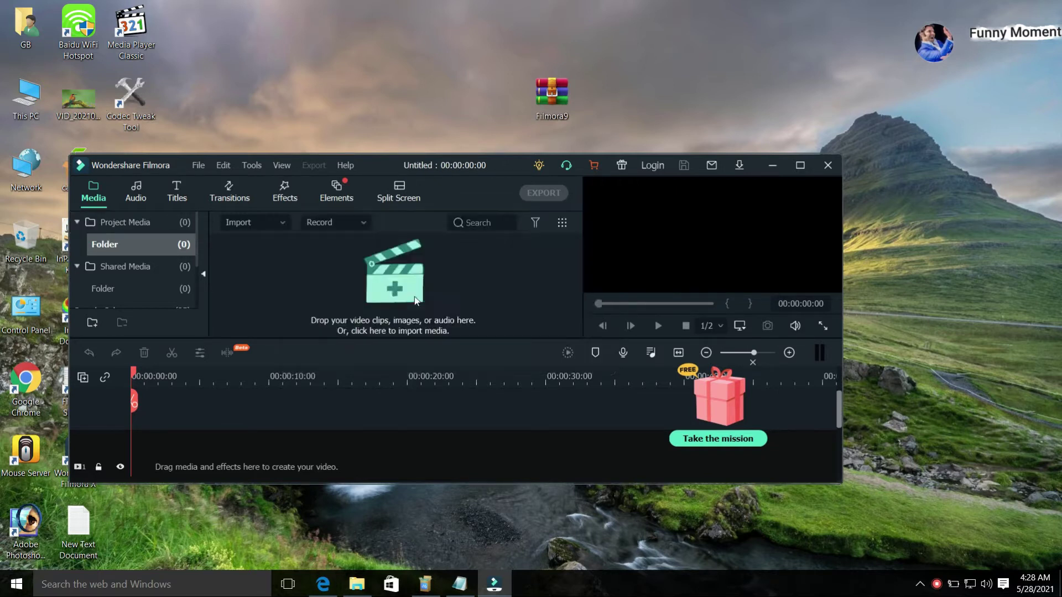
left_click_drag(393, 283, 146, 455)
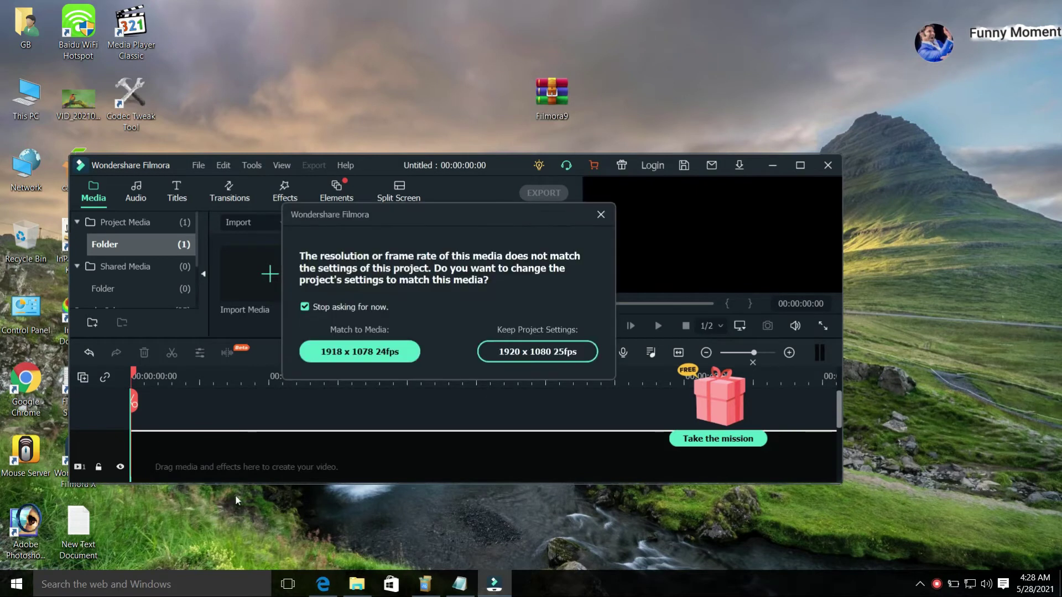
left_click(535, 352)
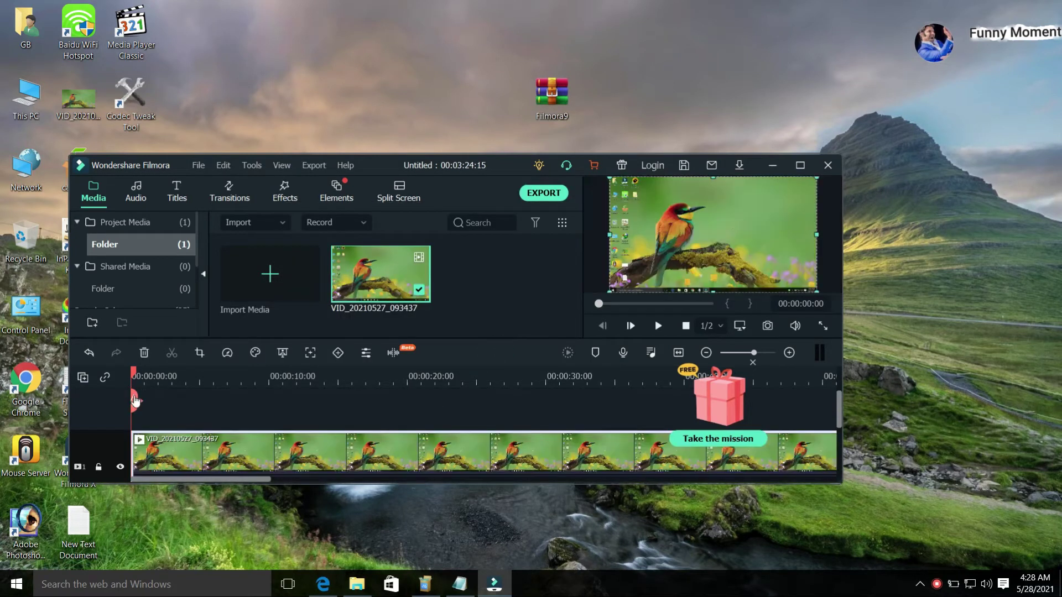
Split the clip at 00:00:19:13, delete the remainder, and dismiss the export purchase prompt.
left_click_drag(174, 379, 399, 379)
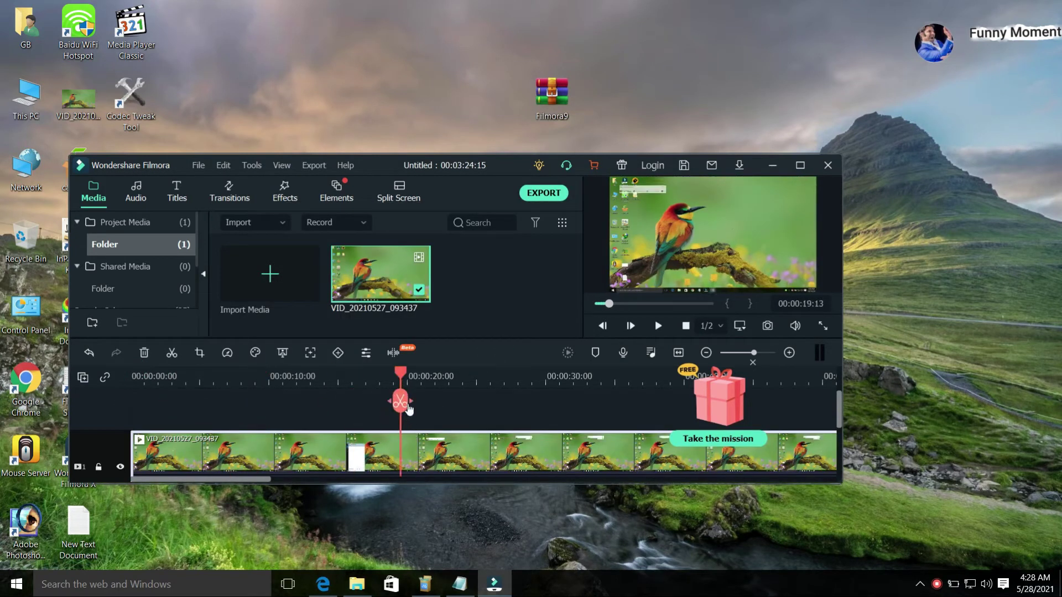
left_click(400, 402)
right_click(427, 452)
left_click(469, 91)
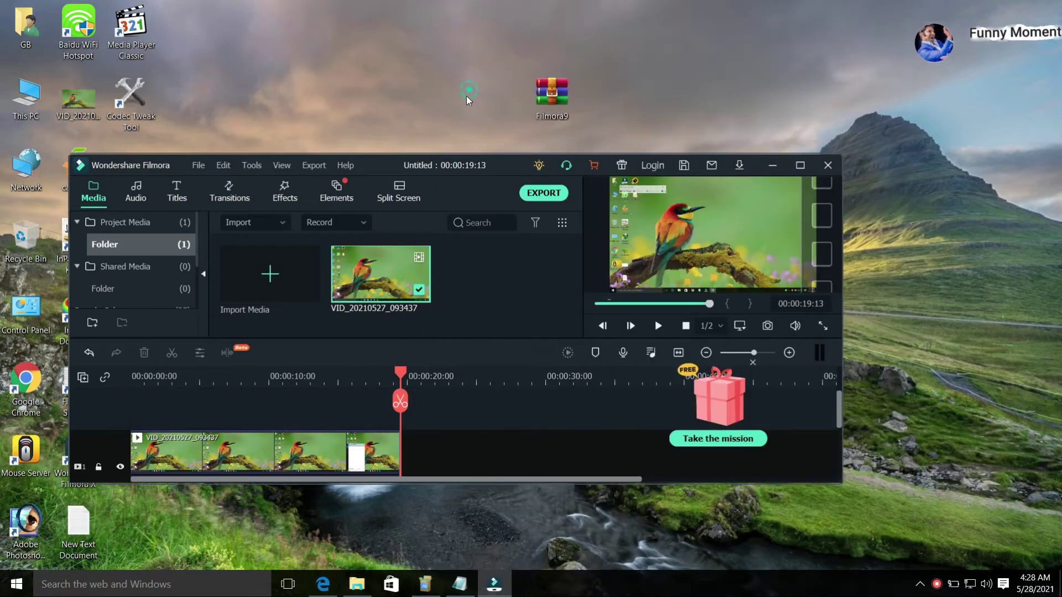
left_click(543, 193)
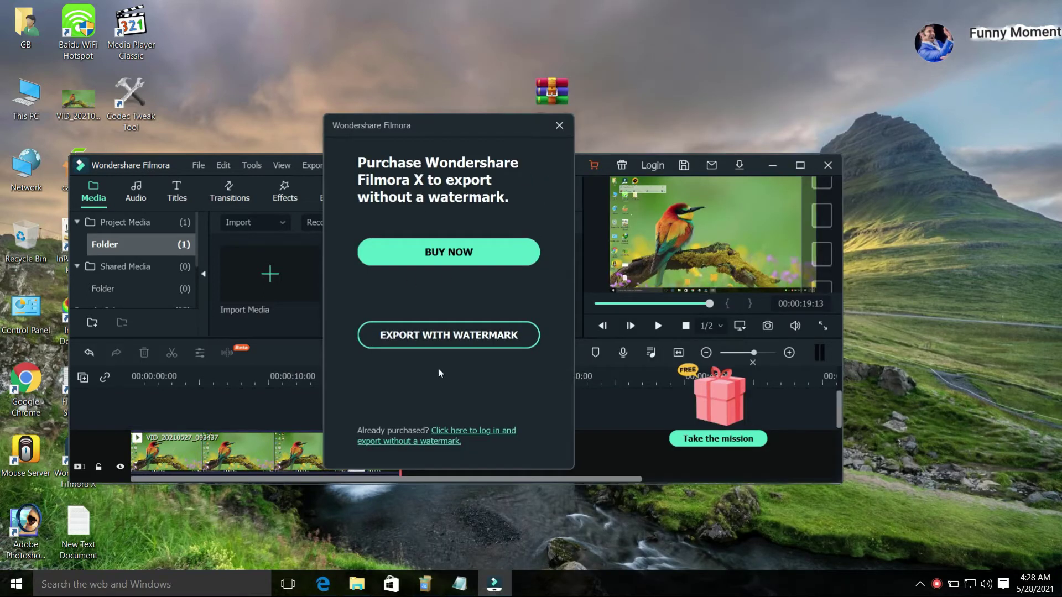
left_click(559, 126)
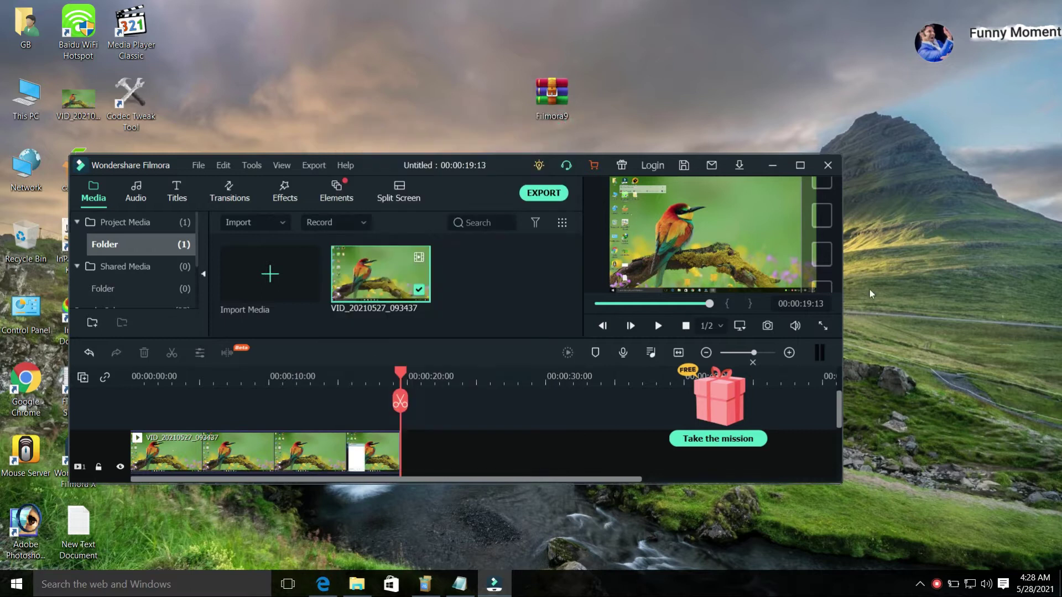
Copy the Google Drive download link from the Notepad notes.
left_click(770, 172)
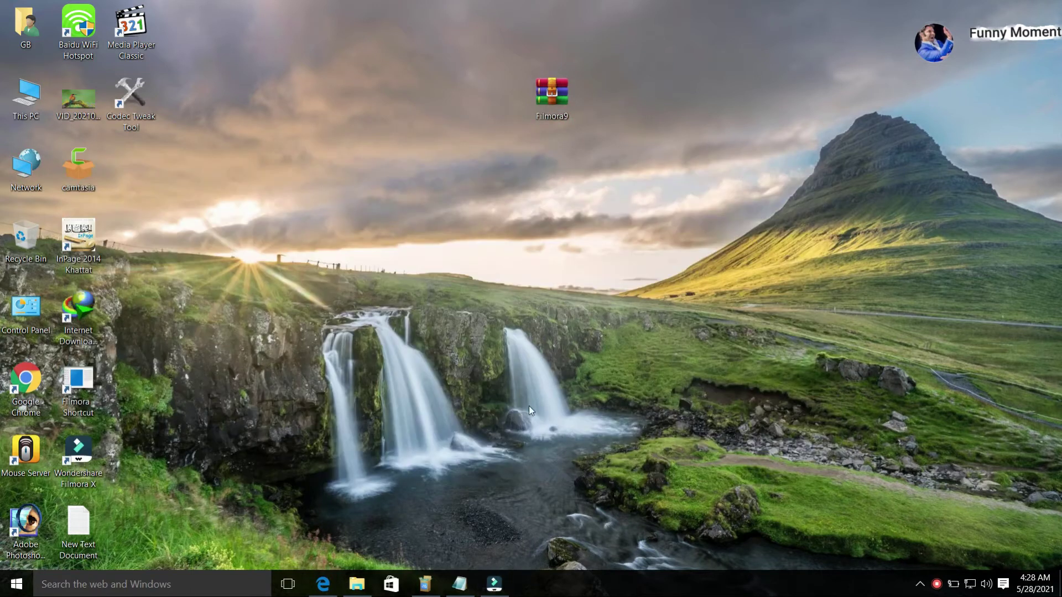
left_click(460, 583)
left_click_drag(88, 408, 489, 468)
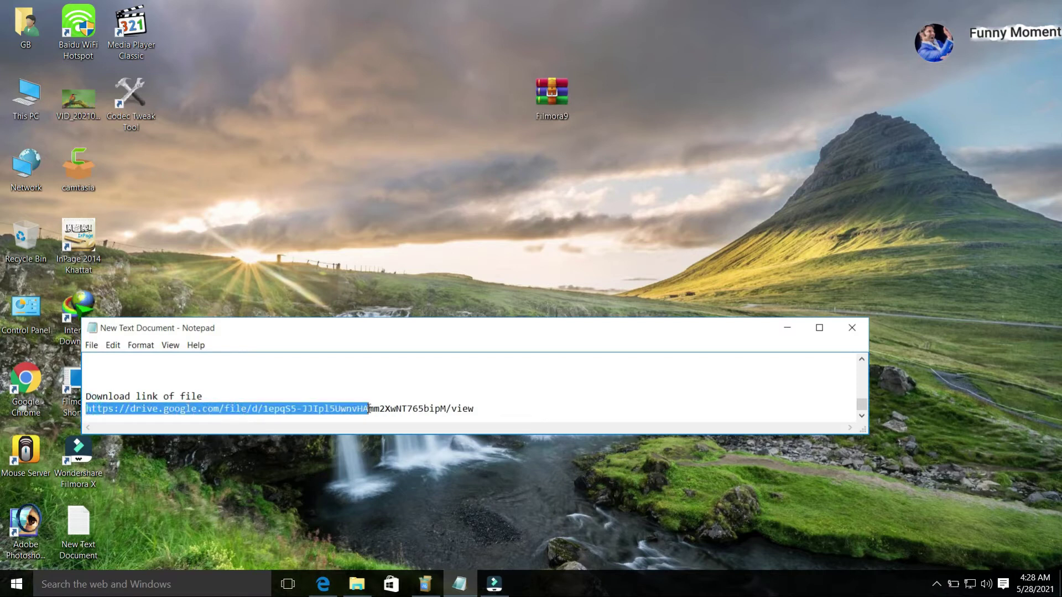
right_click(396, 409)
left_click(426, 280)
left_click(459, 583)
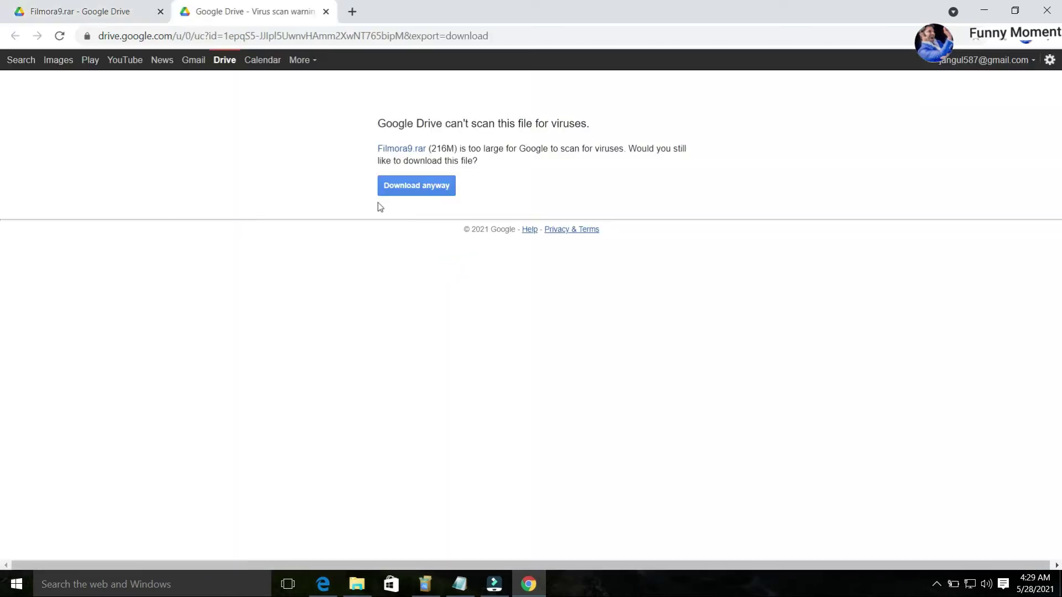
left_click(409, 188)
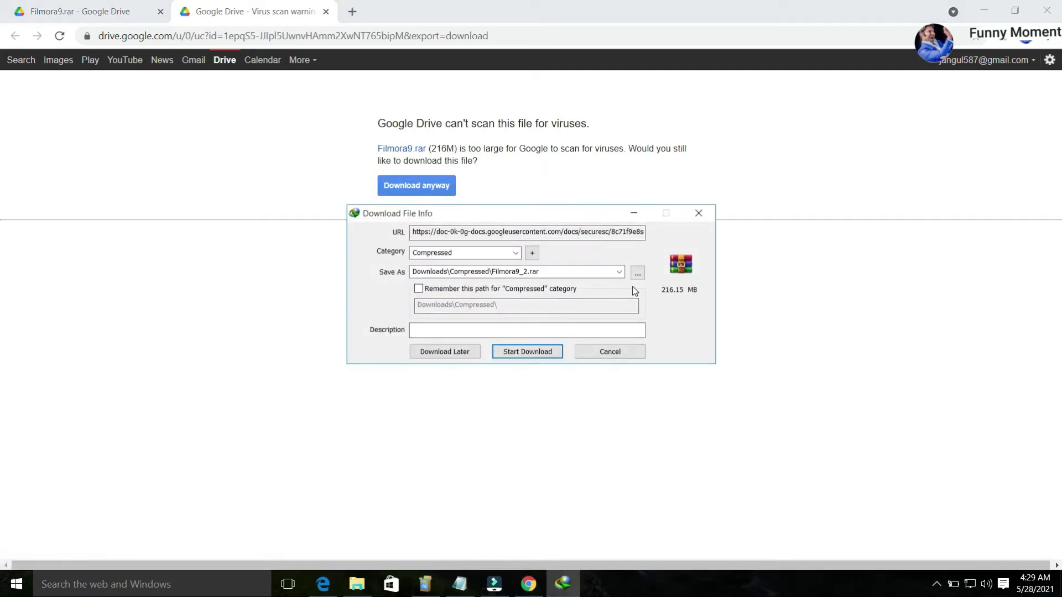
left_click(608, 352)
left_click(580, 350)
Close Chrome, Extract Here on Filmora9.rar, and set the new Filmora9 folder beside the archive.
left_click(1047, 11)
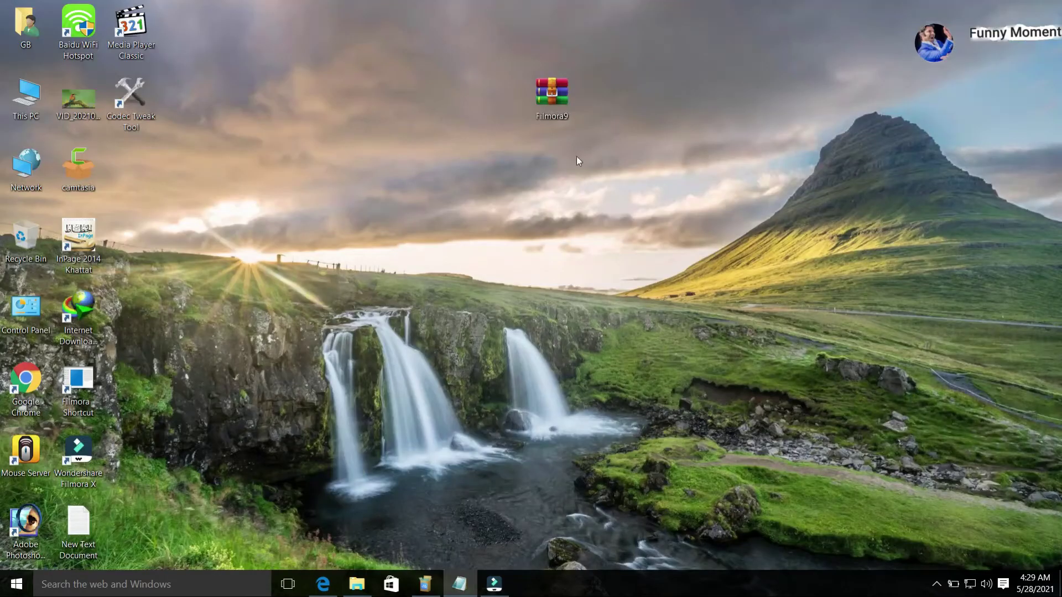
left_click_drag(572, 135, 526, 92)
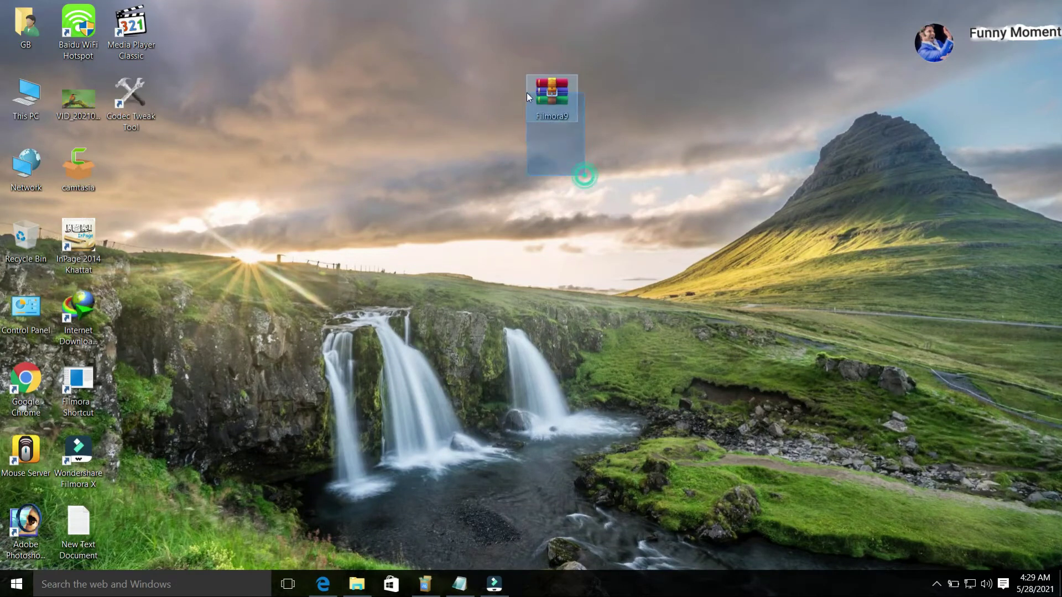
right_click(550, 98)
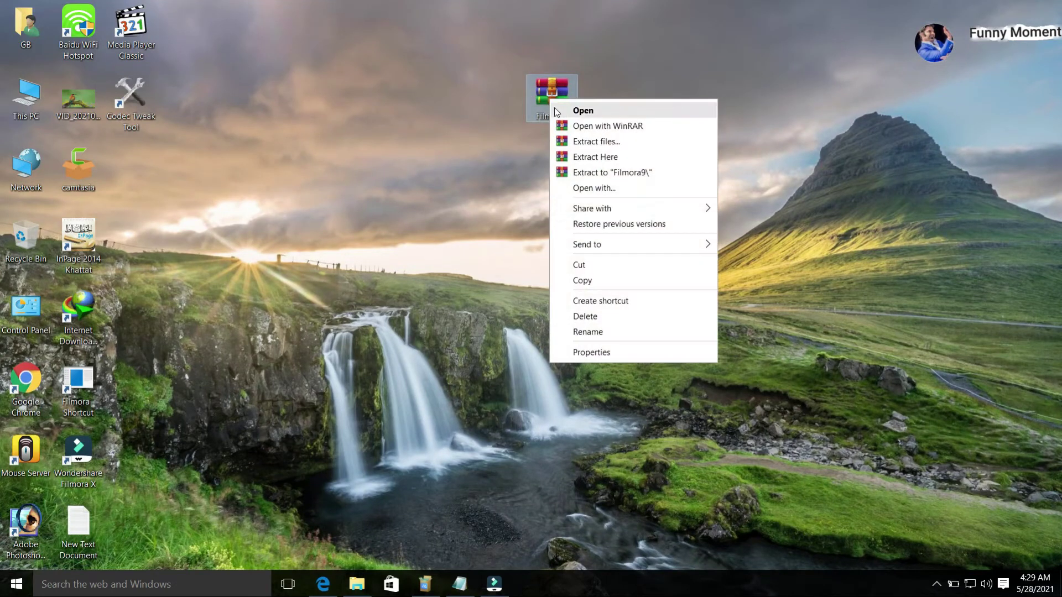
left_click(589, 156)
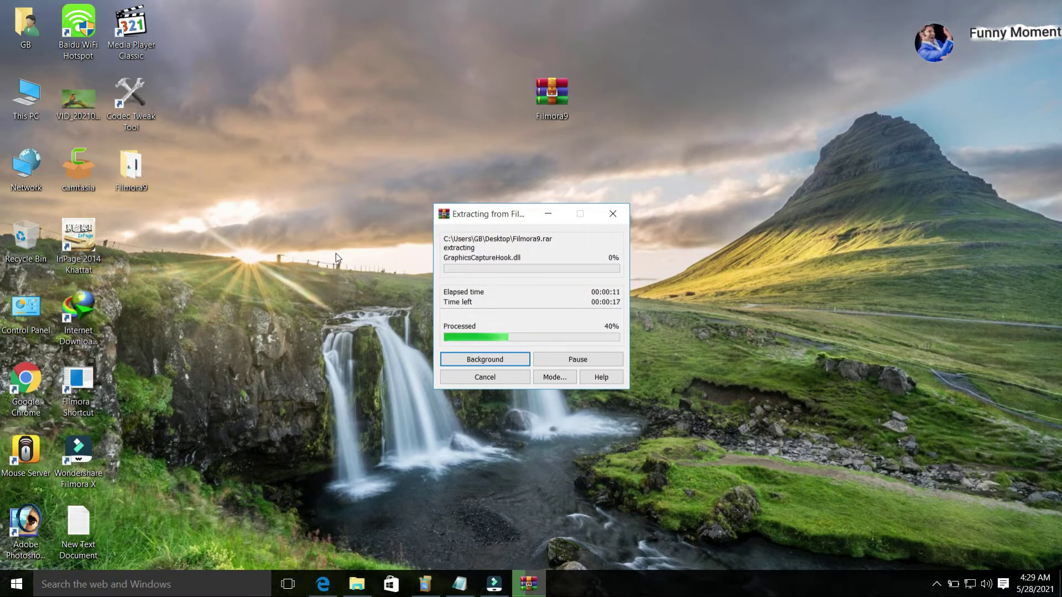
left_click(936, 584)
left_click(813, 450)
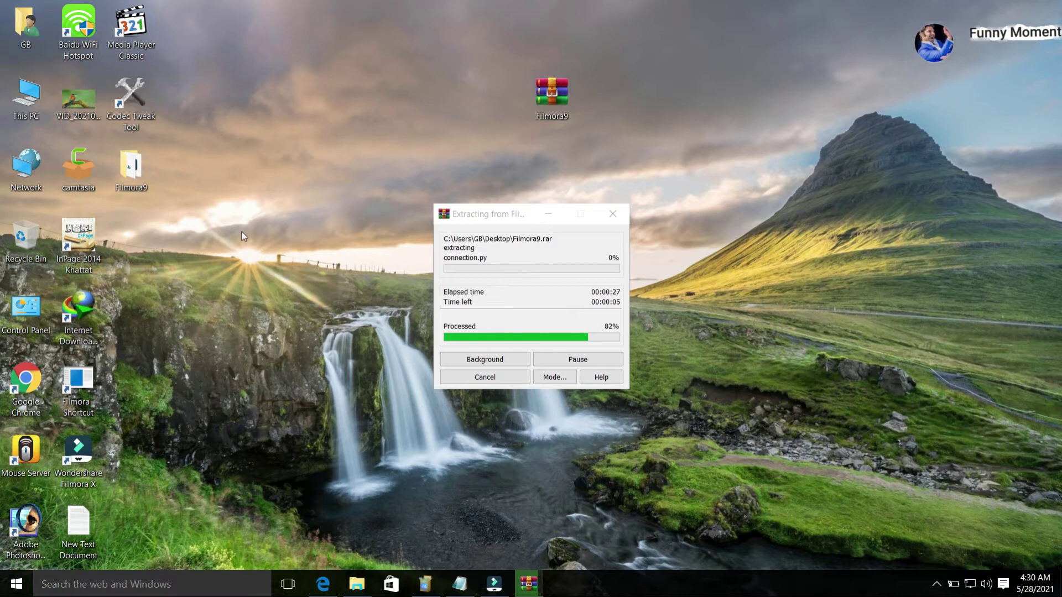
left_click_drag(131, 165, 371, 142)
left_click_drag(503, 104, 501, 104)
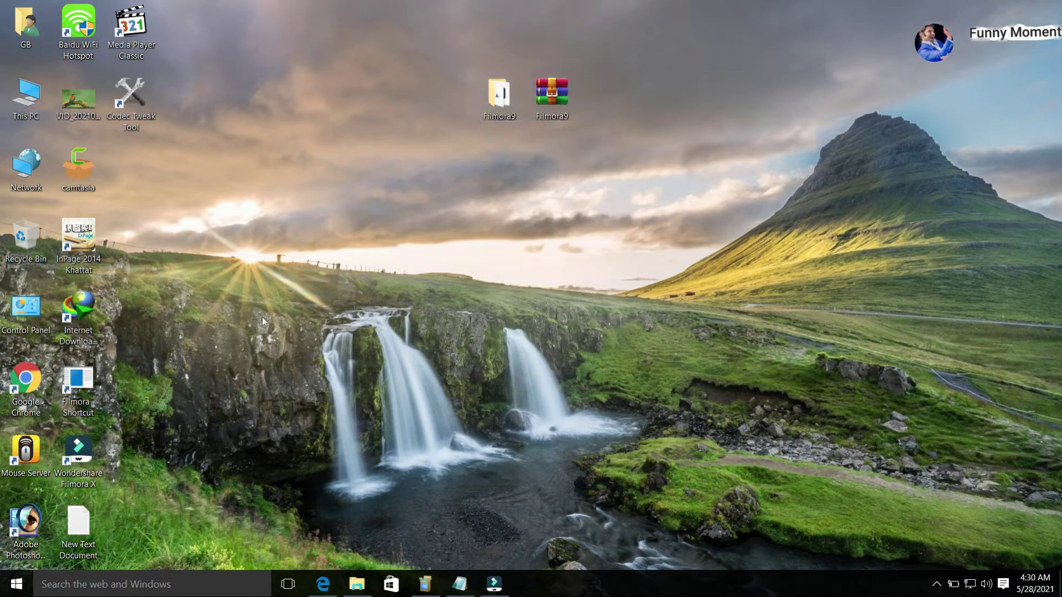
Browse the extracted Filmora9 folder to the F files and launch the Filmora application.
double_click(506, 101)
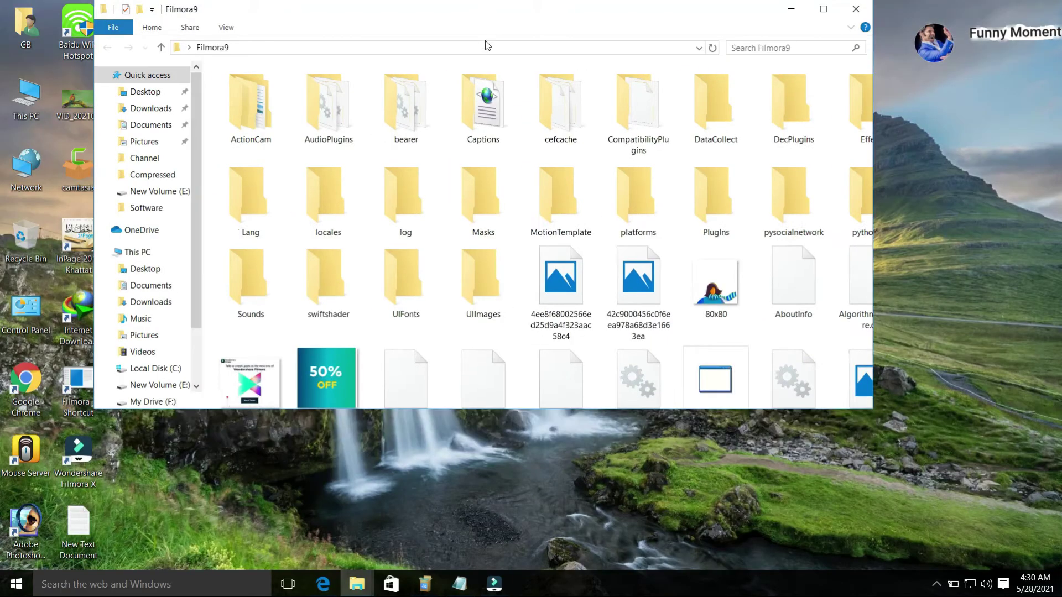
left_click_drag(484, 15, 481, 78)
scroll(544, 316, "down", 2)
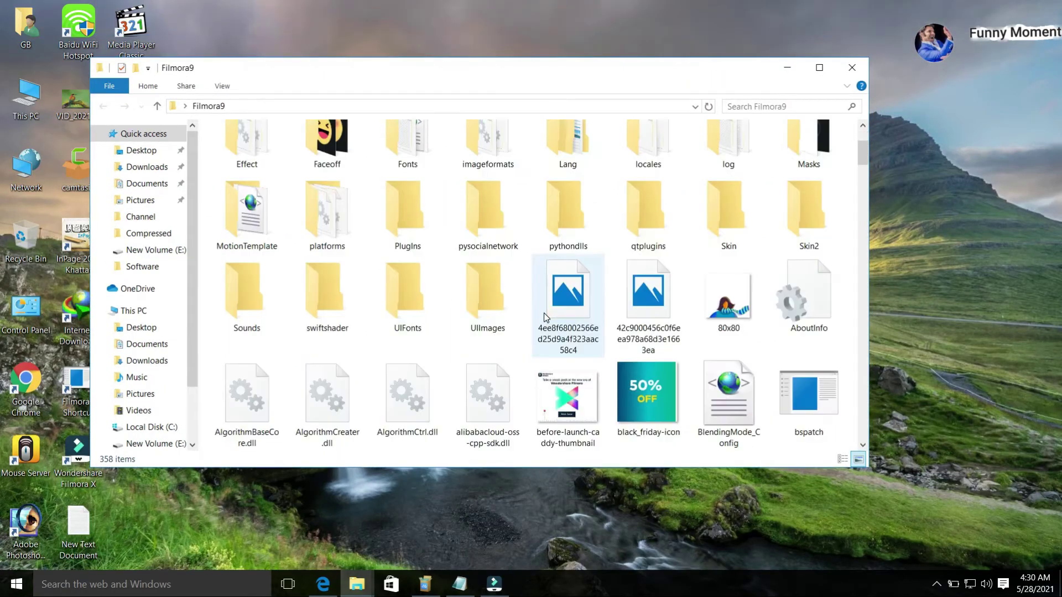
scroll(545, 316, "down", 2)
left_click(458, 314)
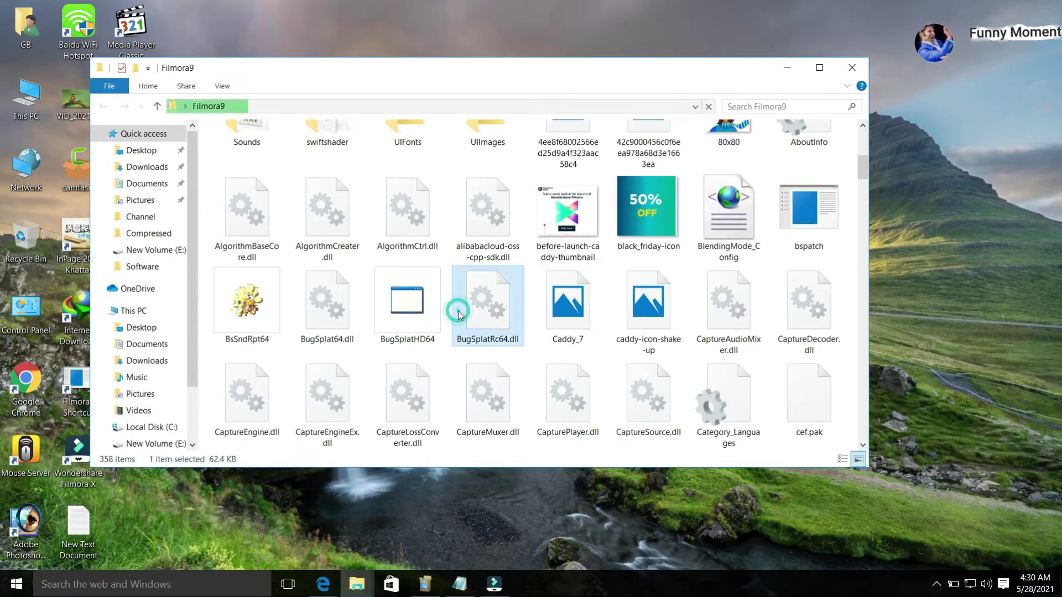
key("f")
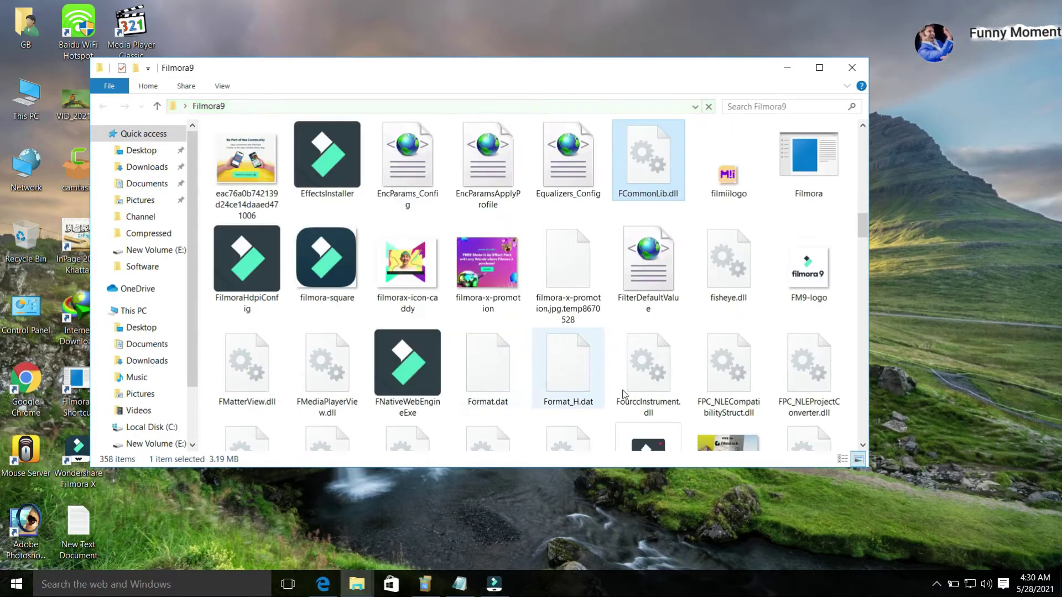
left_click(809, 169)
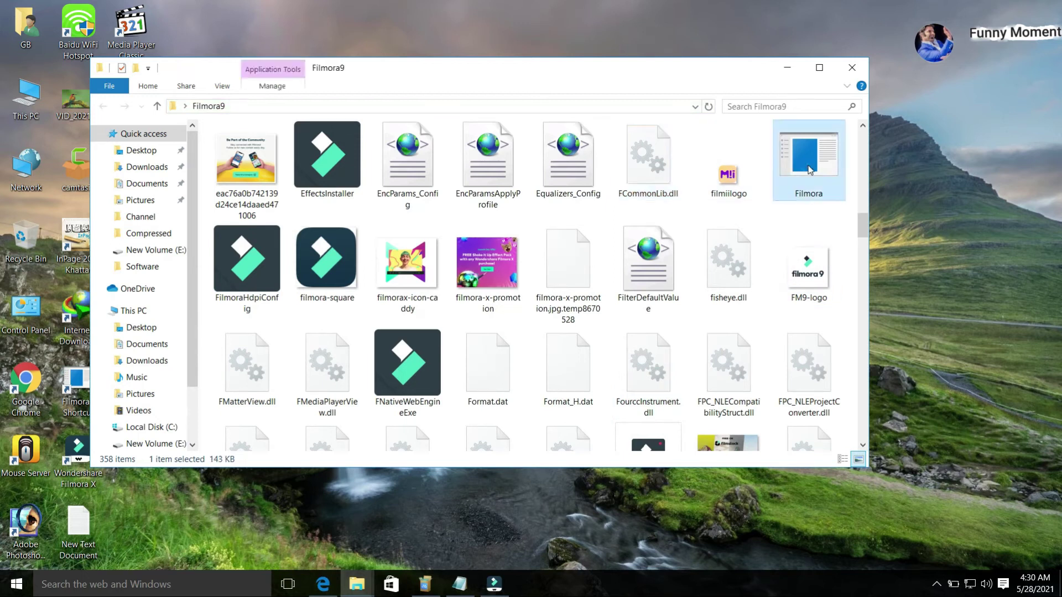
mouse_move(805, 162)
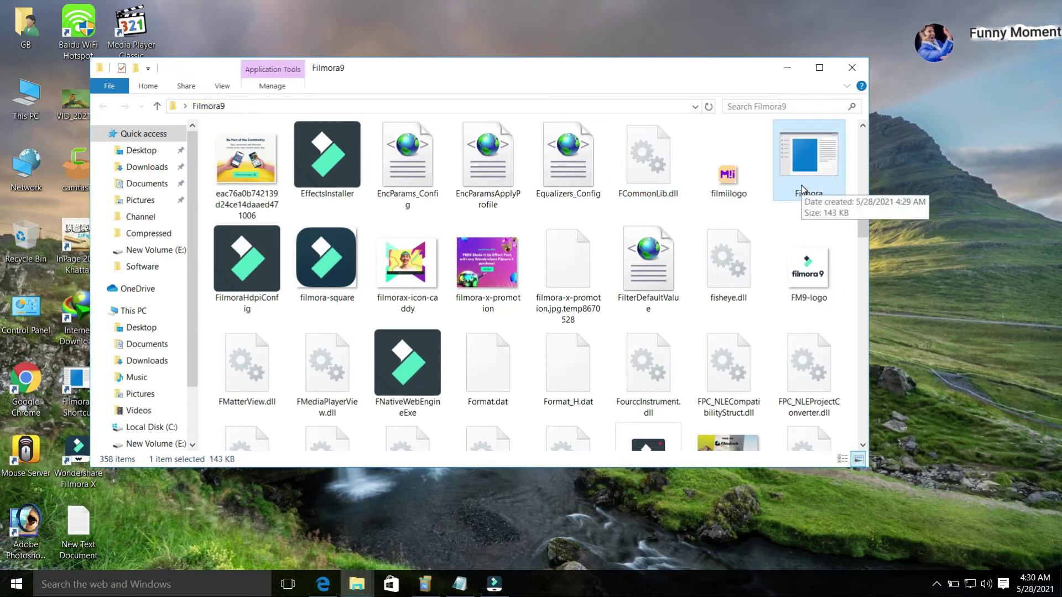
right_click(796, 150)
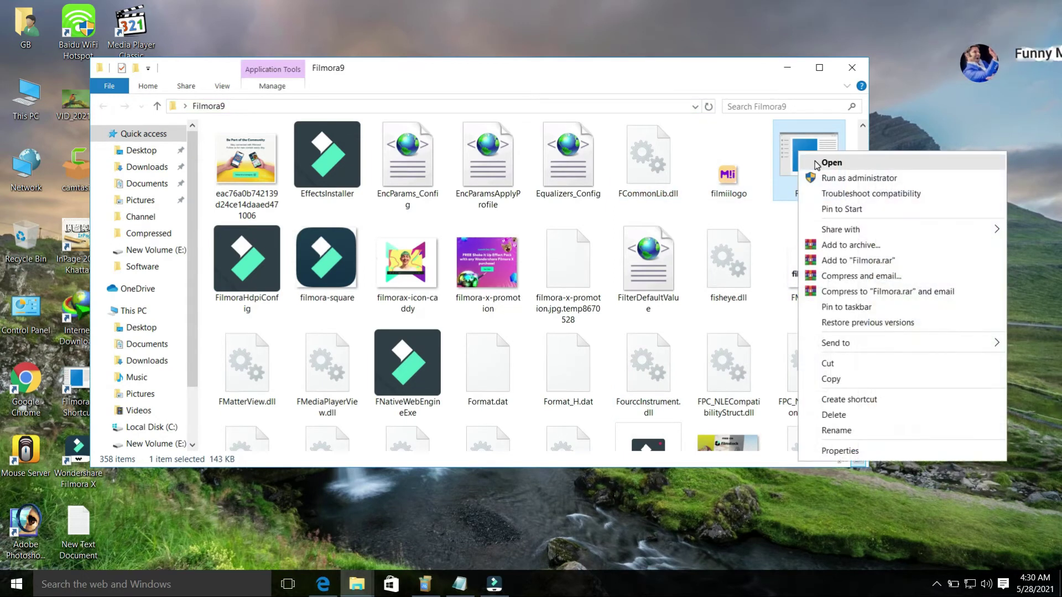
left_click(820, 153)
Let Filmora9 launch past the hardware warning and bring Filmora X back, placed lower.
left_click(786, 69)
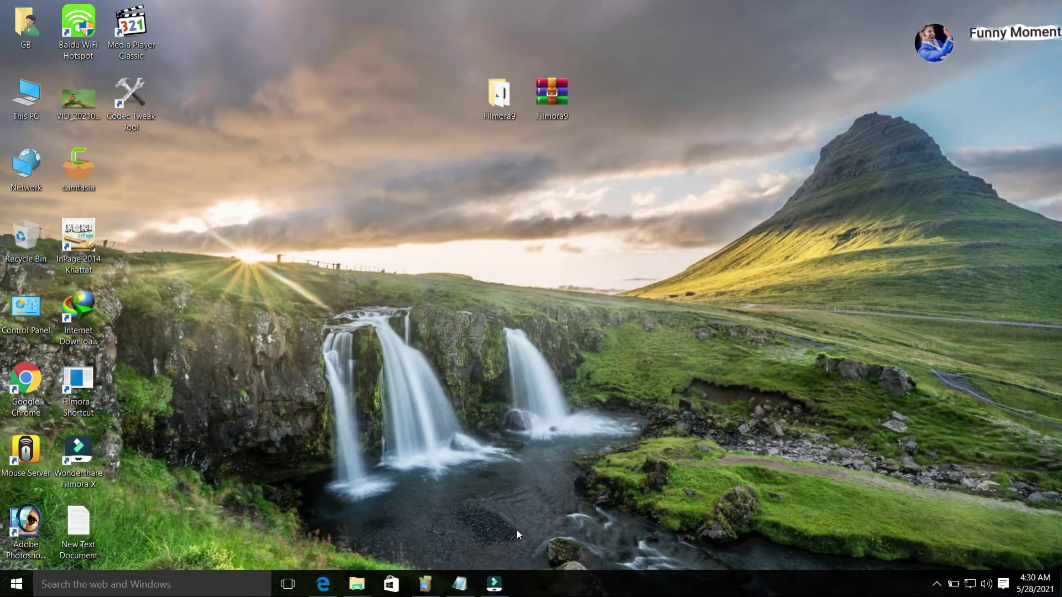
left_click(686, 359)
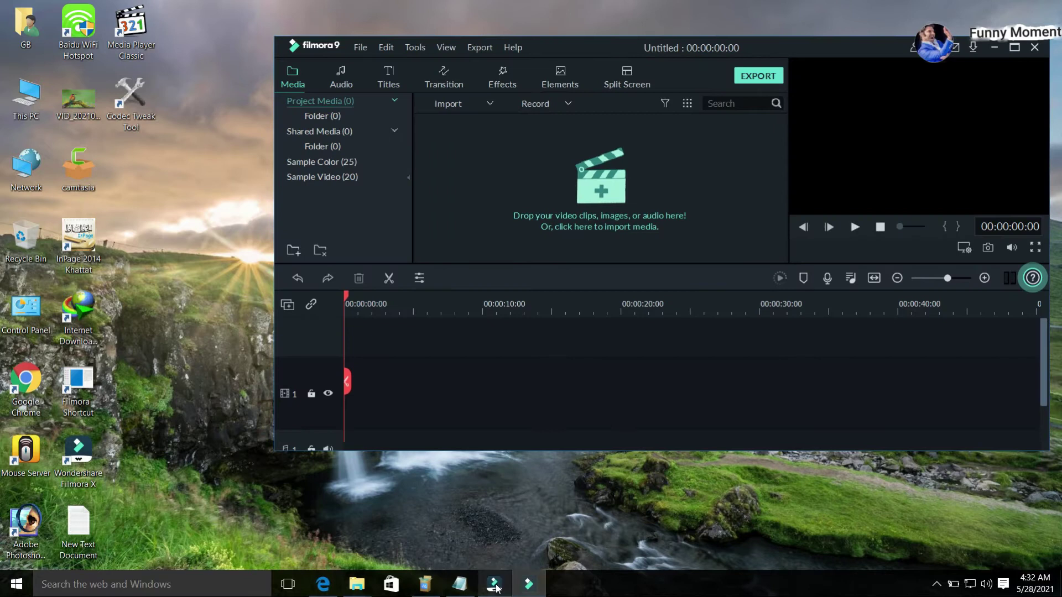
left_click(494, 584)
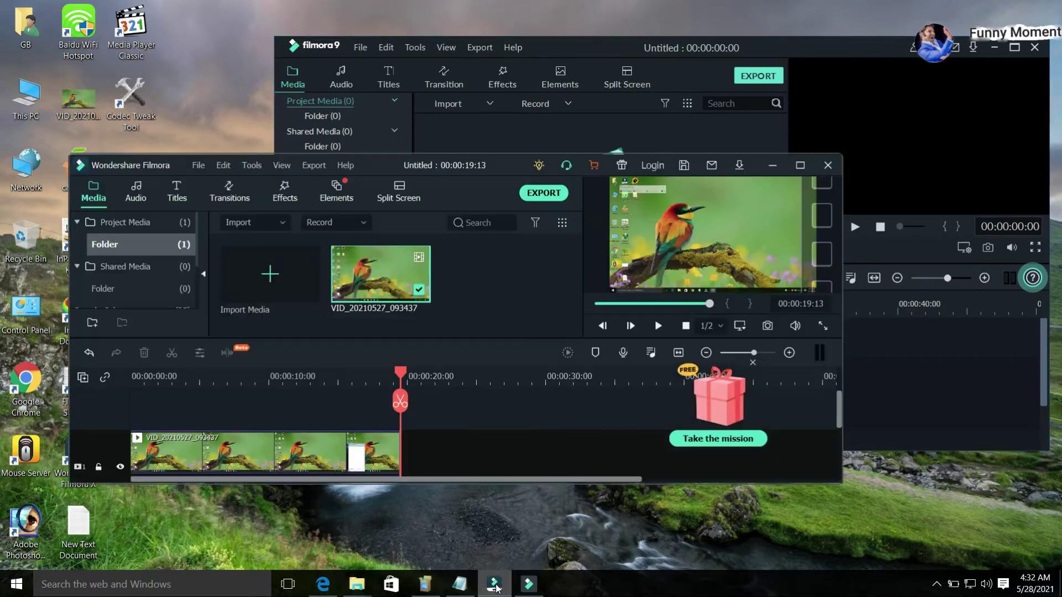
left_click_drag(476, 167, 466, 218)
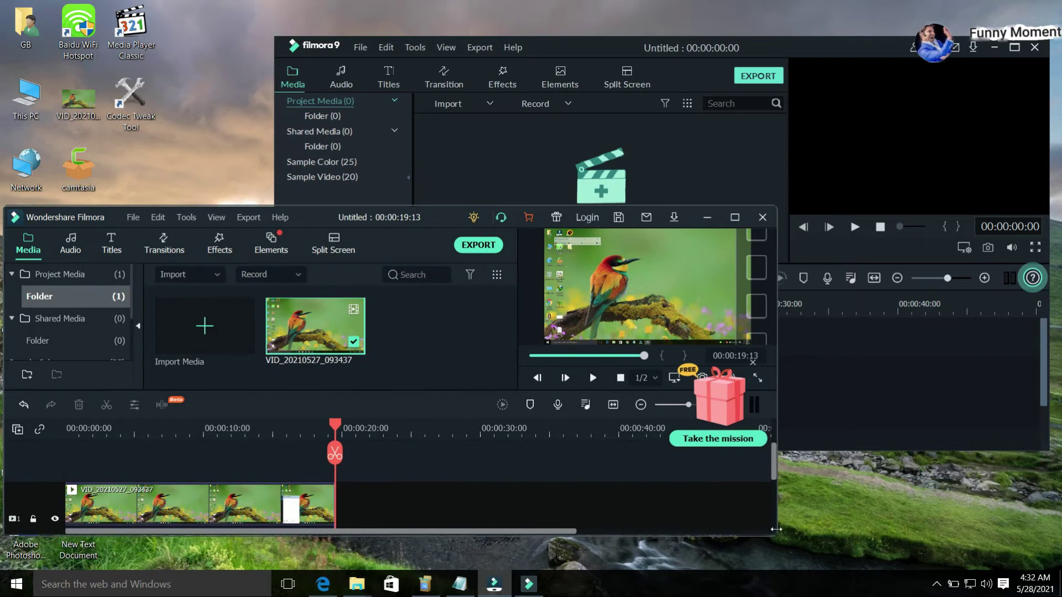
Place the Basic 6 title on the timeline at about six seconds.
left_click_drag(335, 425, 157, 425)
left_click(111, 244)
left_click_drag(293, 389, 177, 504)
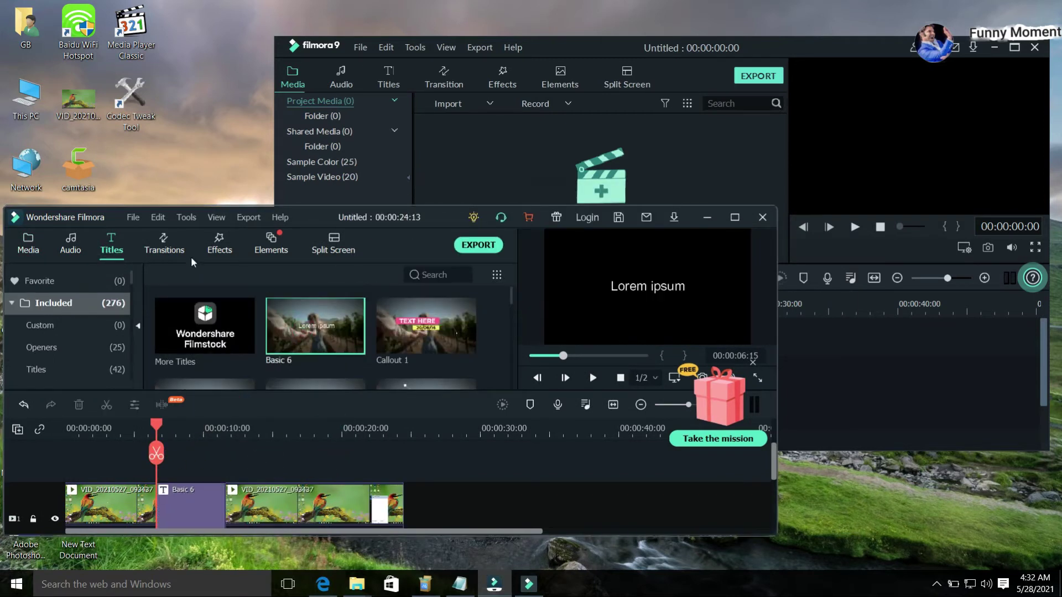
Drop an effect onto the second bird clip, cancelling its online download.
left_click(219, 243)
left_click_drag(315, 326, 310, 503)
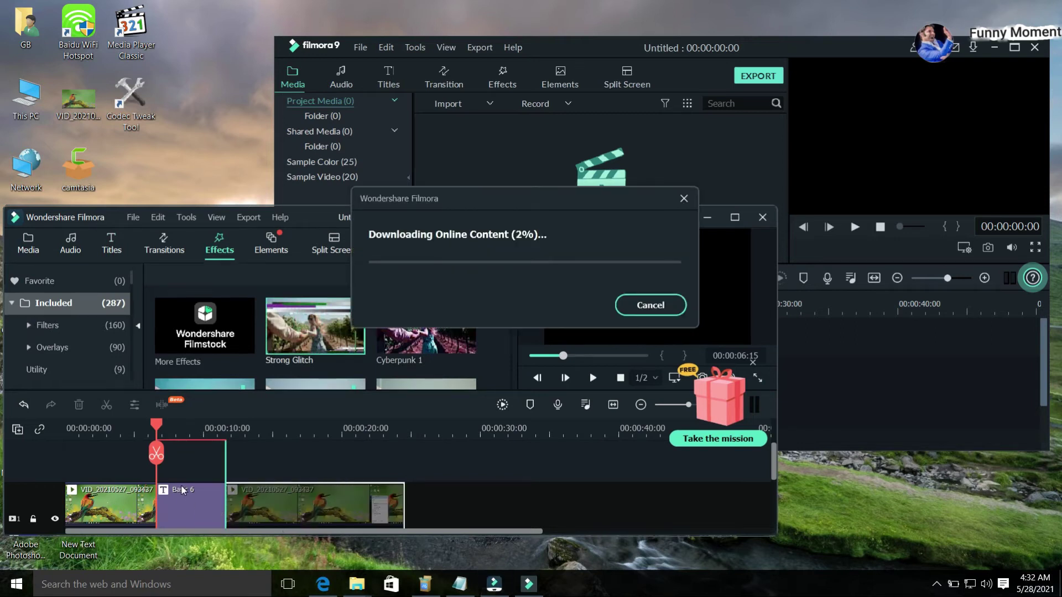
left_click(650, 305)
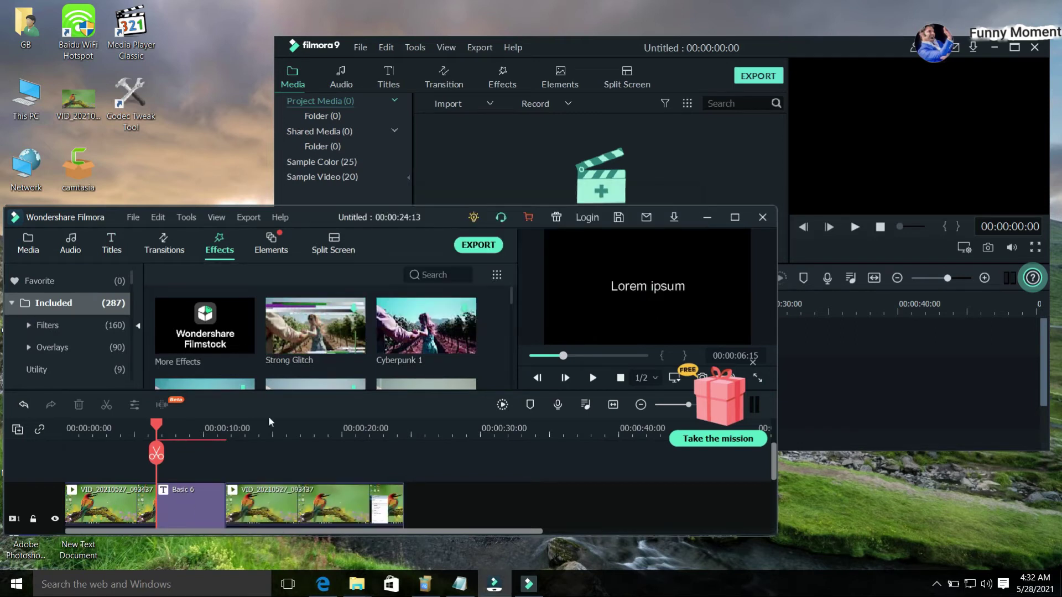
left_click(107, 243)
left_click(164, 244)
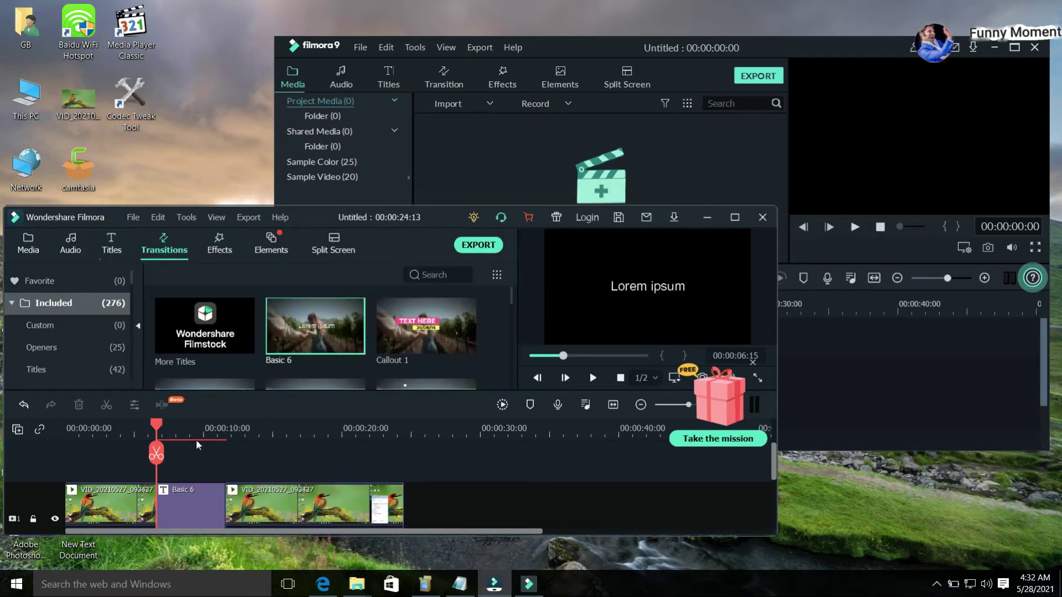
Save the project to the Desktop as 'gggggggggggggggggg'.
left_click(134, 219)
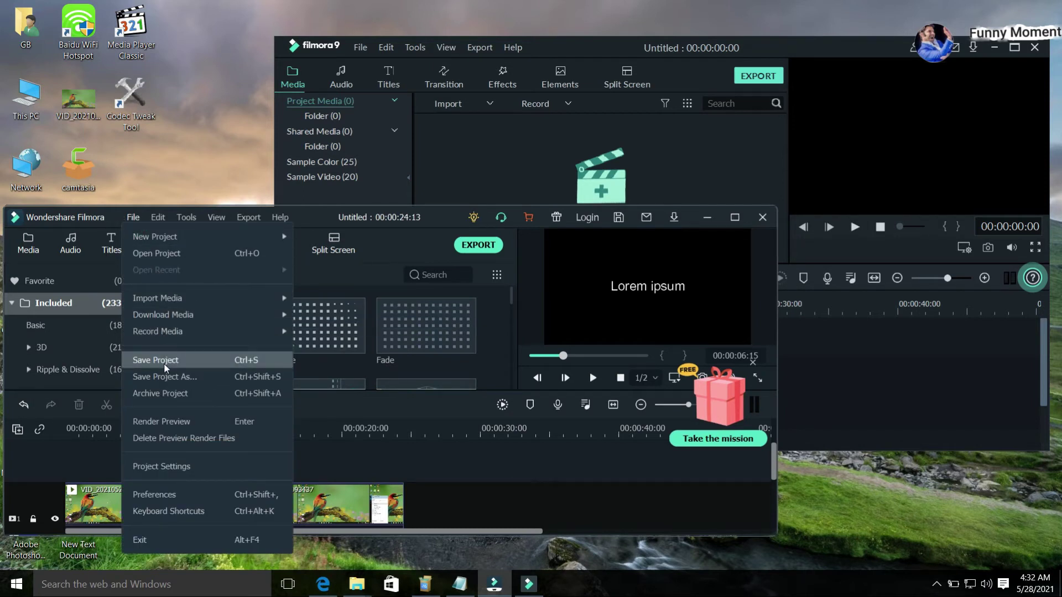
left_click(164, 362)
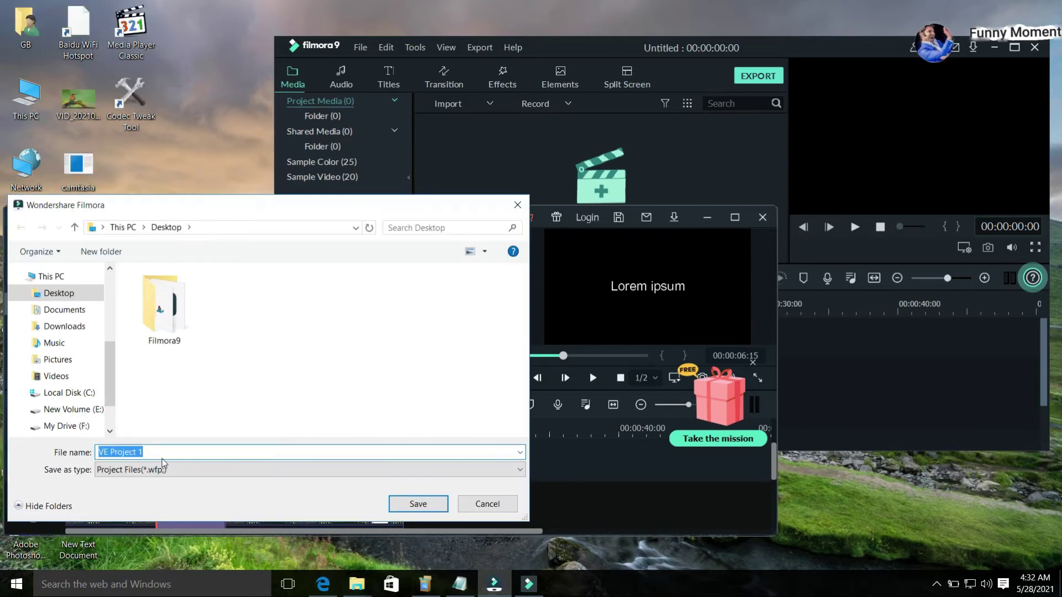
type("gggggggggggggggggg")
left_click(418, 503)
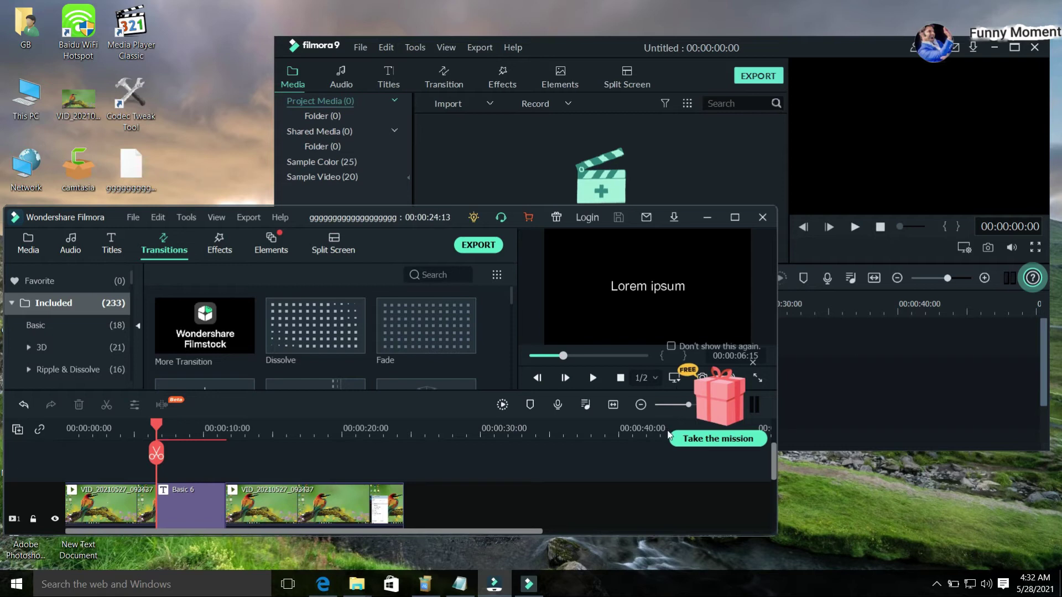
left_click_drag(340, 218, 353, 250)
Drag the saved project file into Filmora9 and dismiss the unsupported-file error.
left_click(226, 247)
left_click(246, 264)
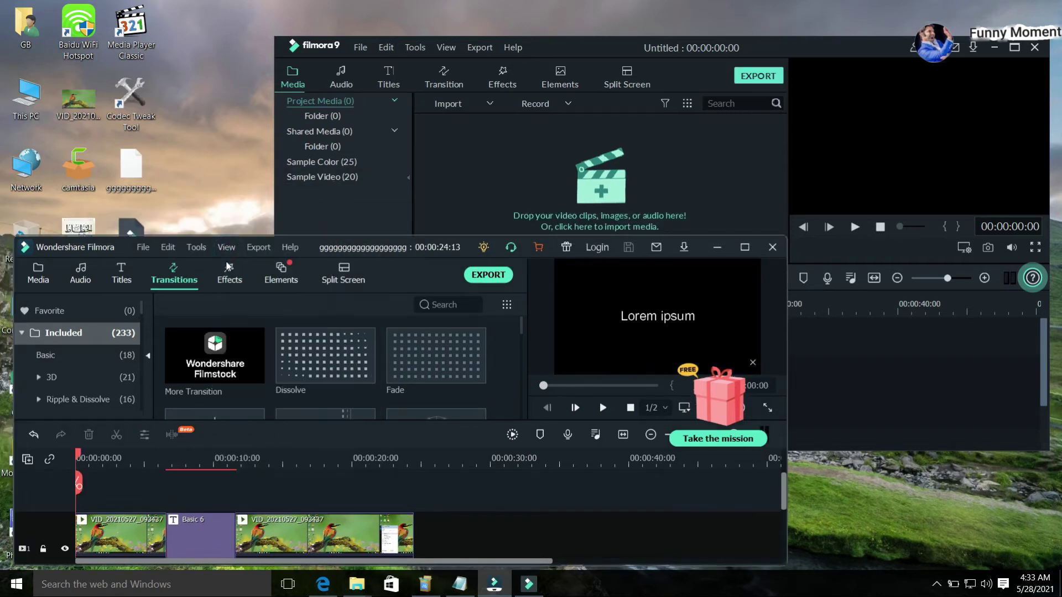
left_click_drag(303, 244, 306, 297)
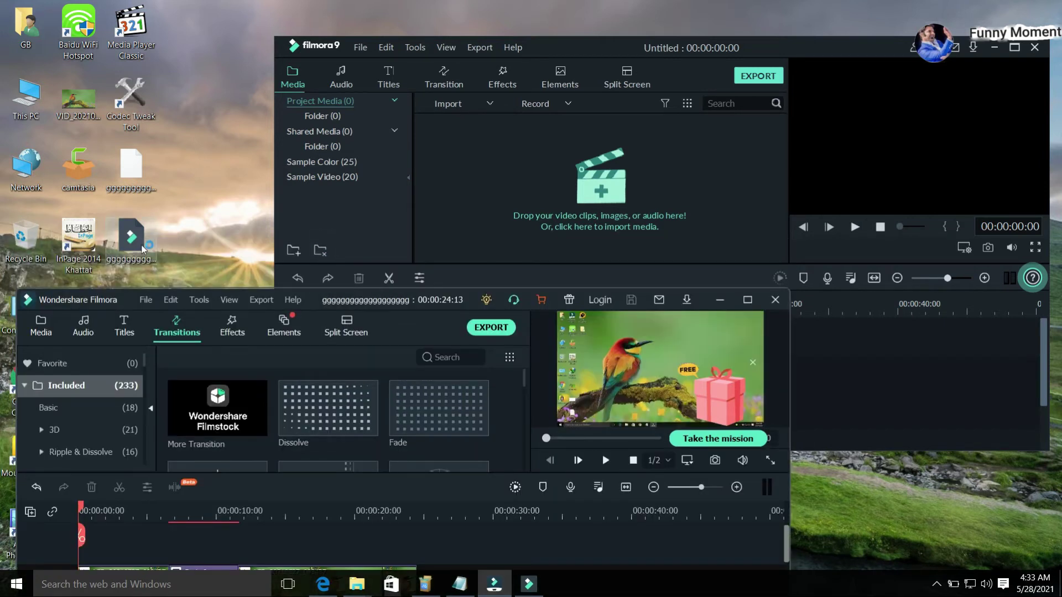
left_click_drag(135, 245, 558, 210)
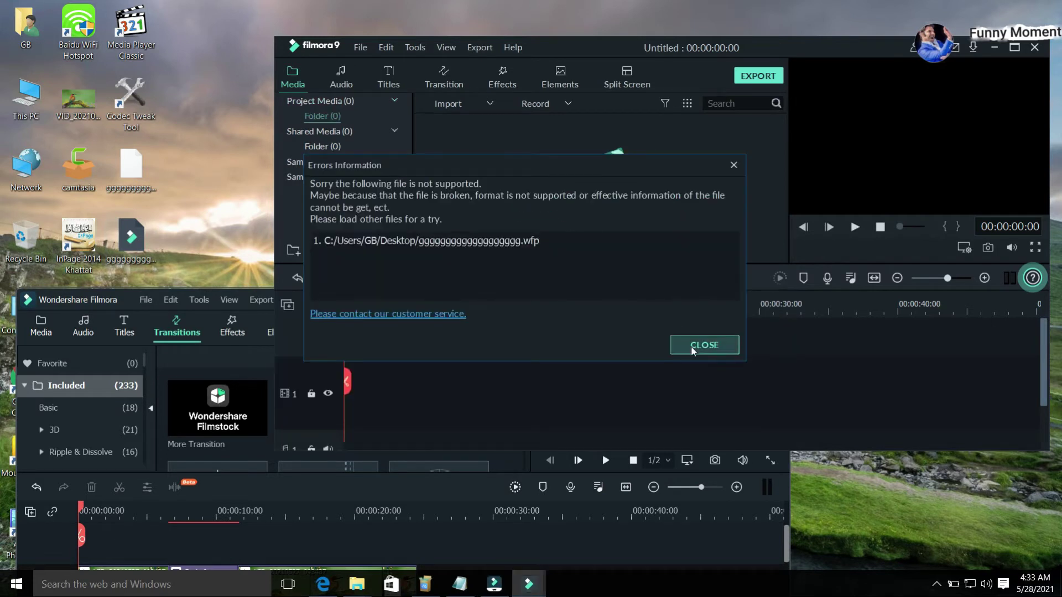
left_click(691, 346)
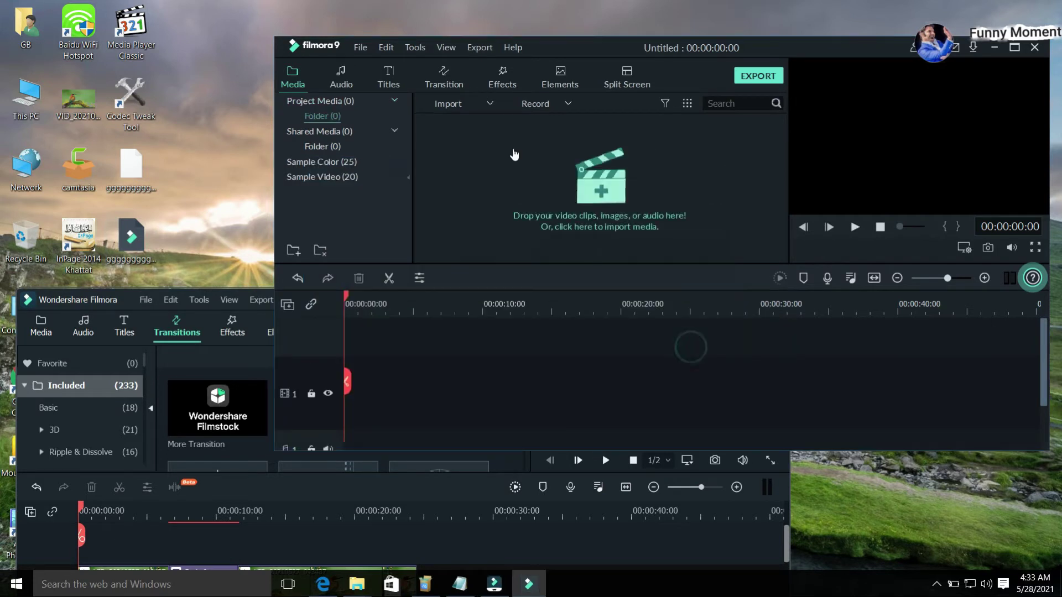
Open the g-named .wfp project through Filmora9's Open Project command.
left_click(360, 49)
left_click(375, 80)
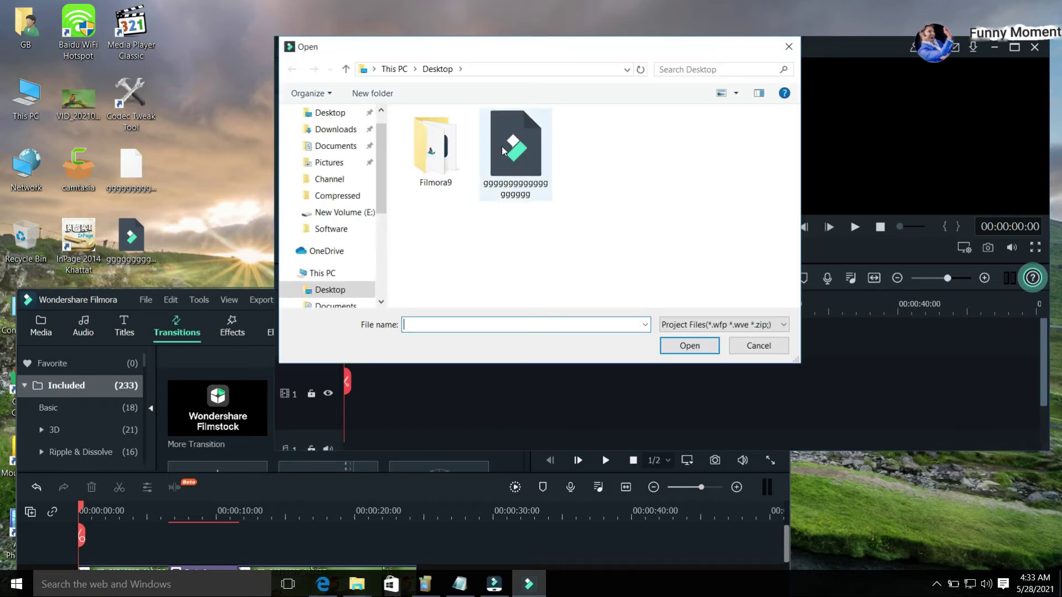
left_click(514, 155)
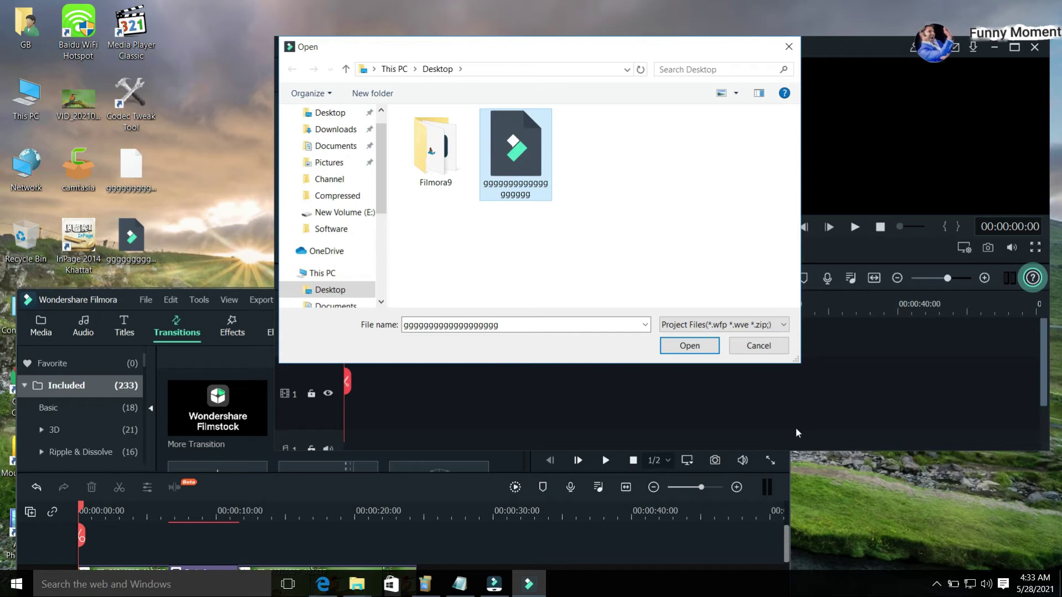
left_click(690, 346)
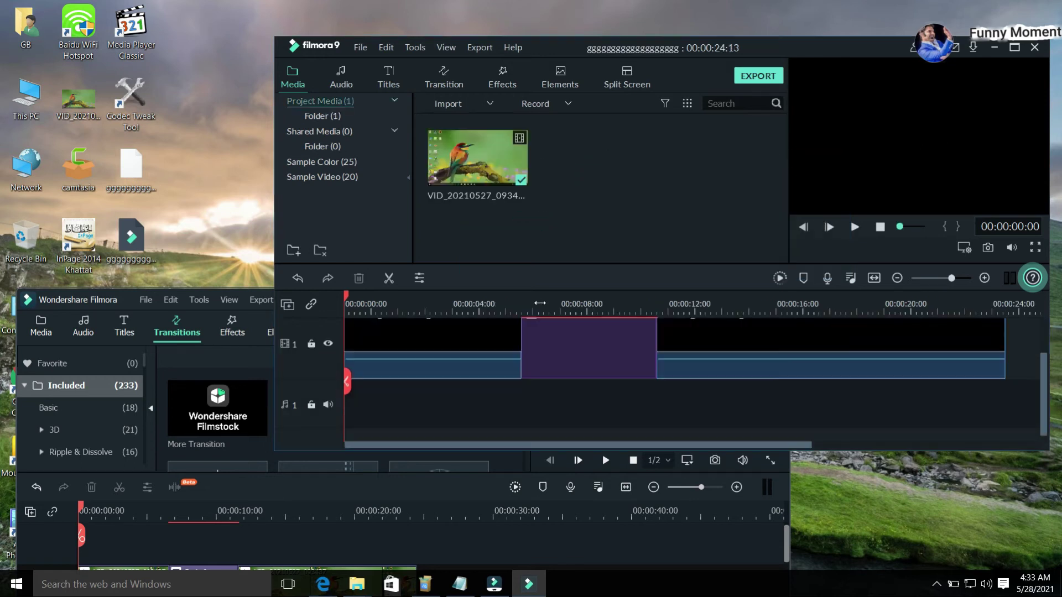
Open Filmora9's export settings, close Filmora X's watermark prompt, and return to the MP4 export.
left_click_drag(583, 53, 519, 45)
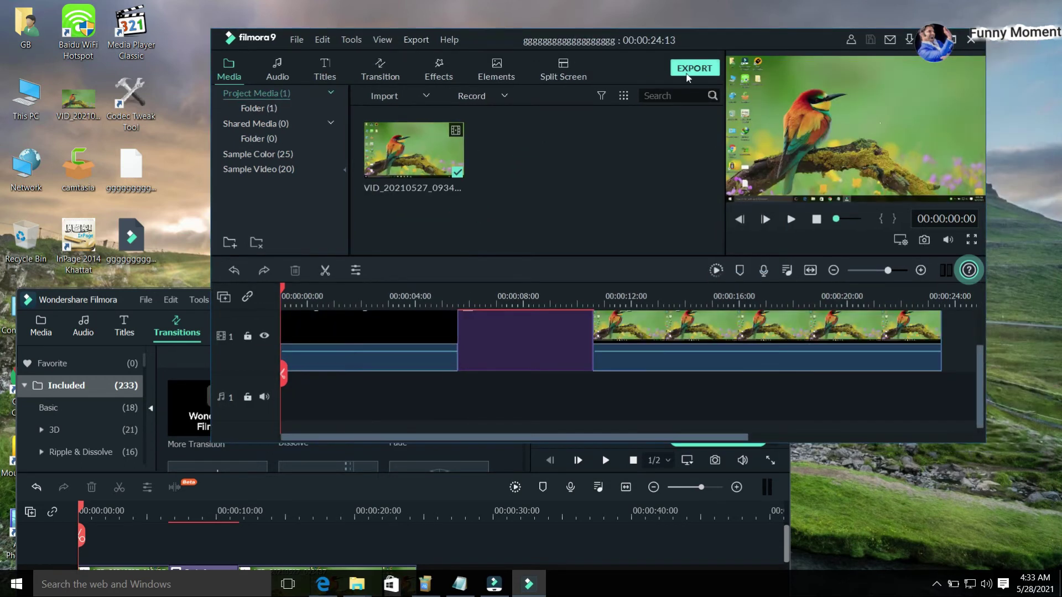
left_click(689, 70)
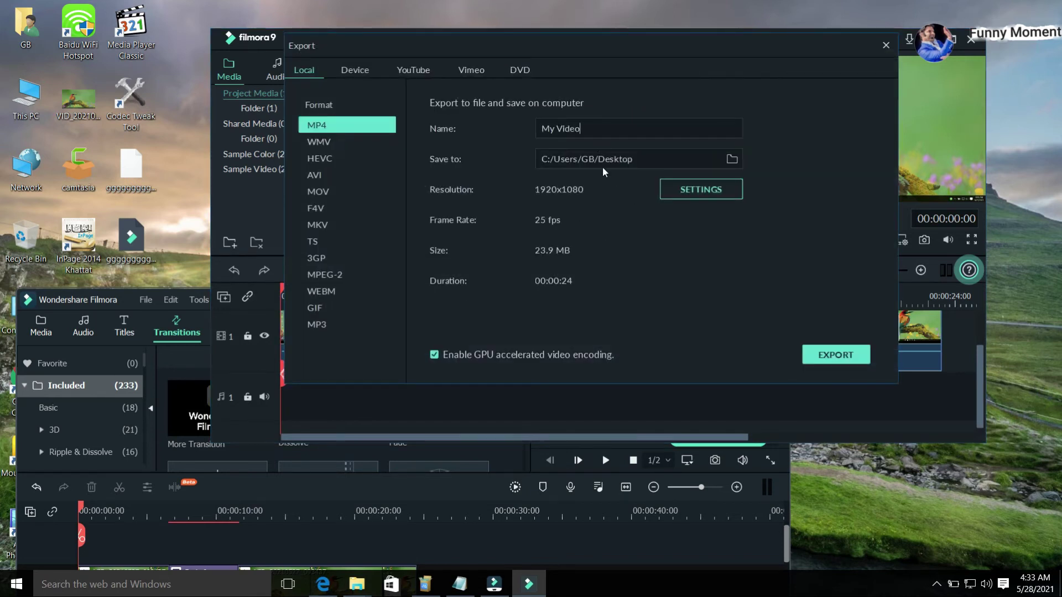
left_click(133, 299)
left_click(473, 326)
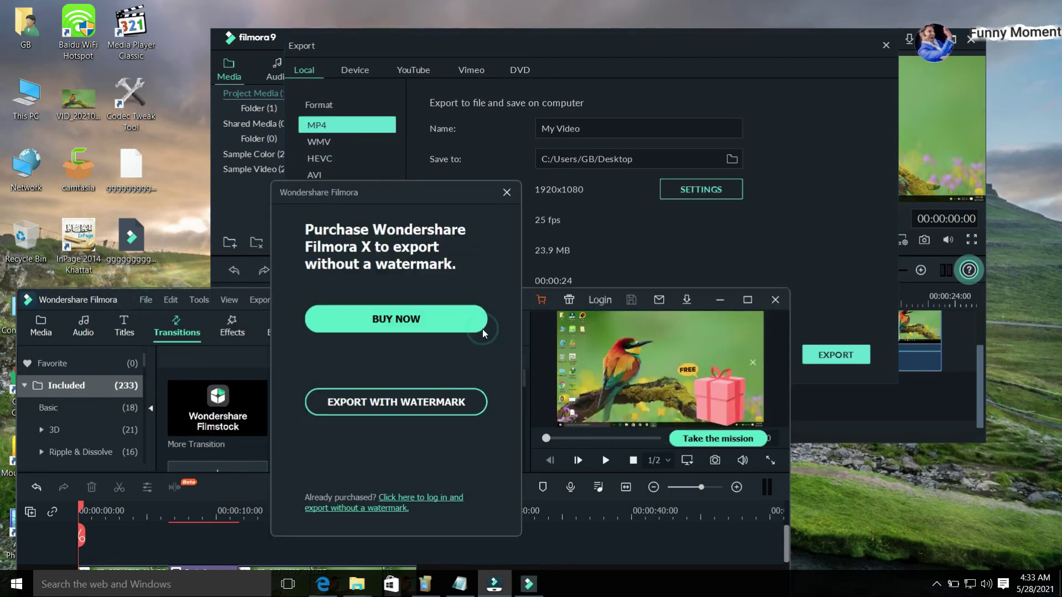
left_click(506, 193)
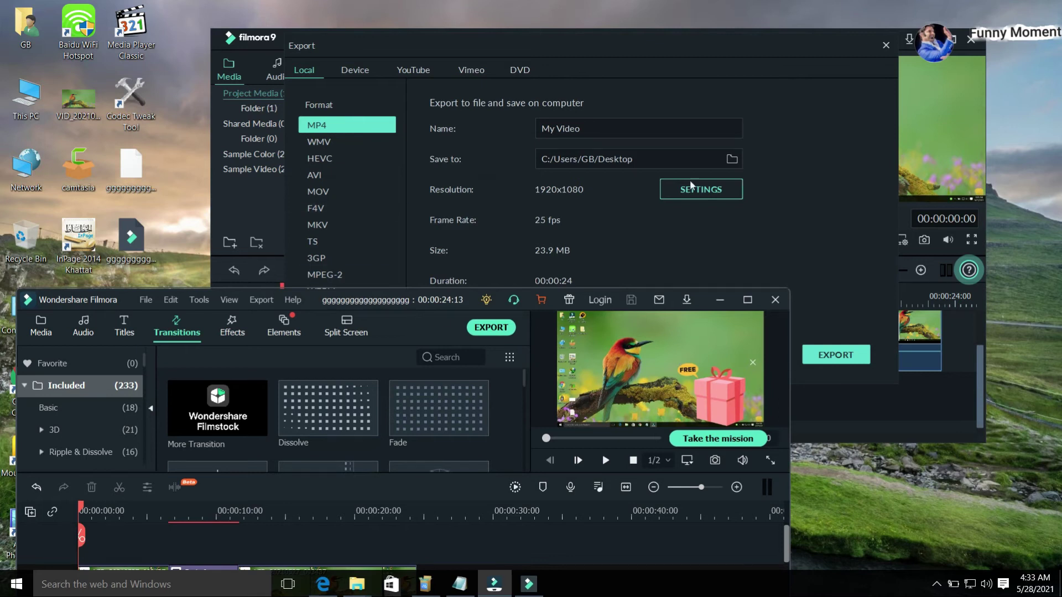
left_click(800, 248)
Name the output My Videoaaaaaaaaaa and choose the Desktop as the export folder.
left_click(595, 126)
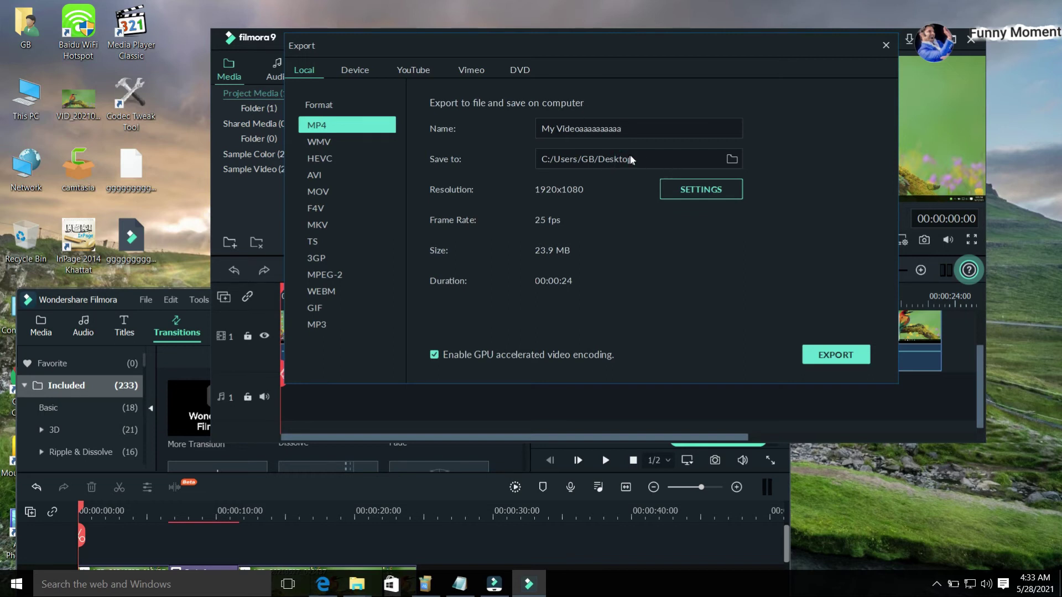
left_click(732, 160)
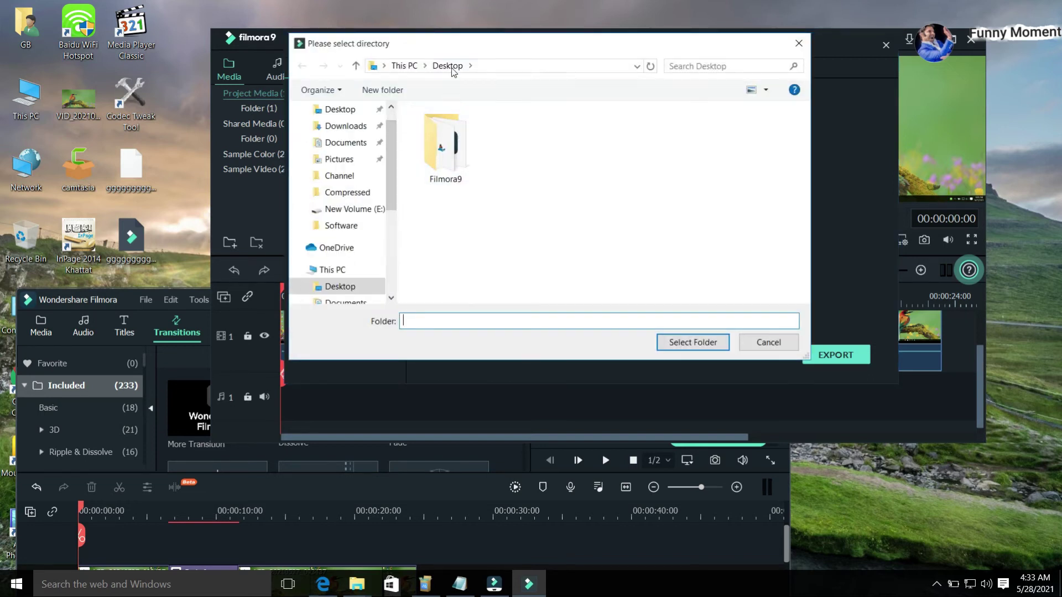
left_click(692, 342)
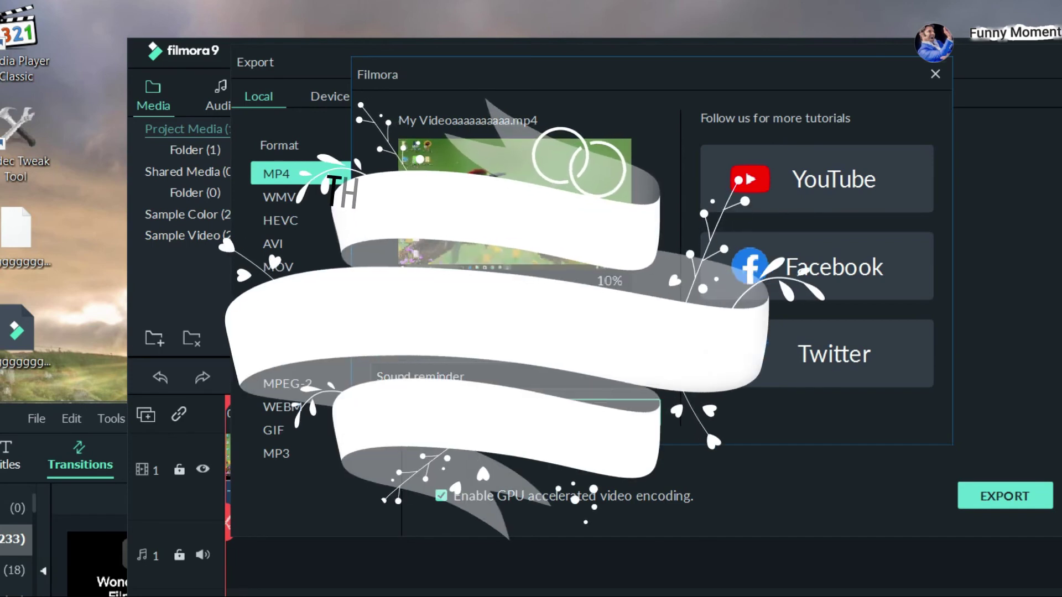
Cancel the running MP4 export and confirm the abort.
left_click(605, 395)
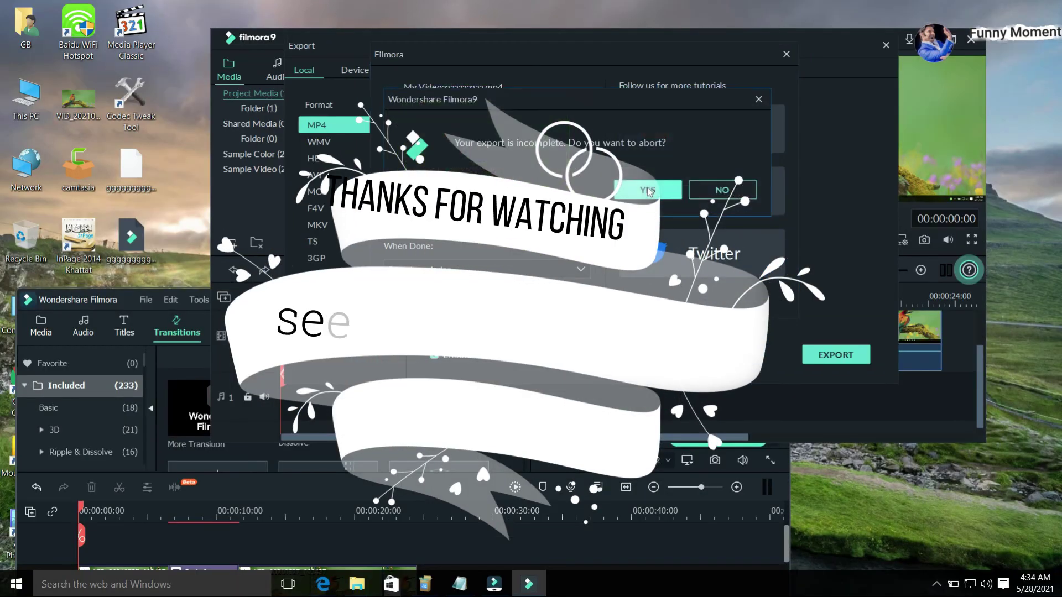
left_click(647, 190)
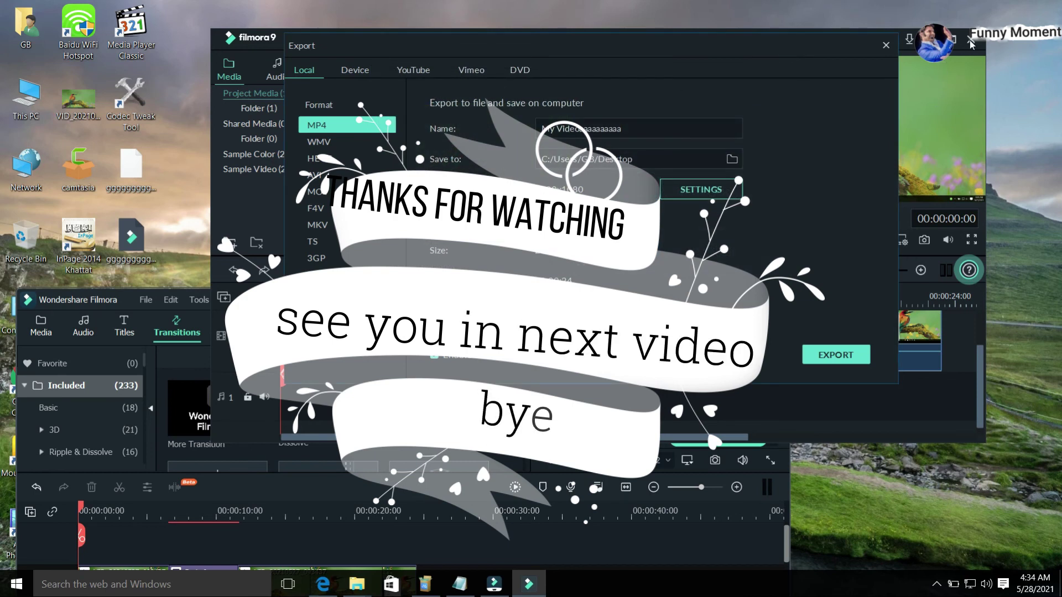